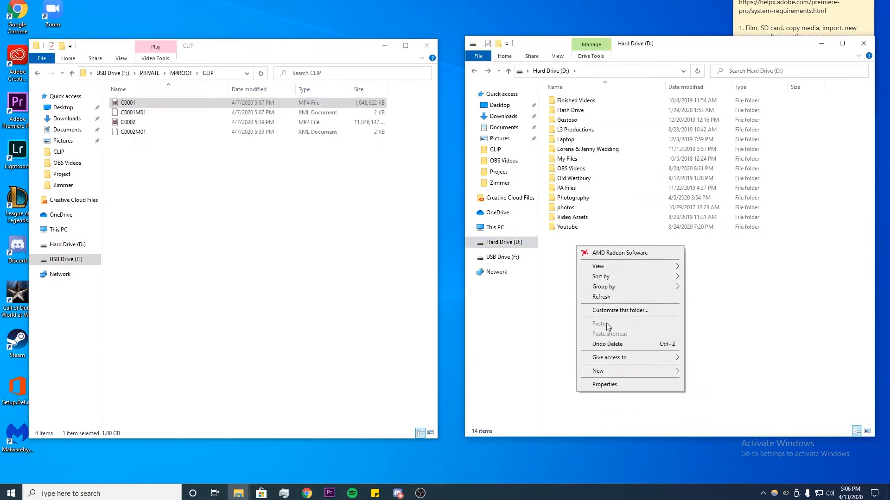
- Name a new folder Tutorial on Hard Drive (D:) and open it
{"action": "mouse_move", "coordinate": [616, 371]}
{"action": "left_click", "coordinate": [704, 369]}
{"action": "type", "text": "Tutorial"}
{"action": "key", "text": "Return"}
{"action": "double_click", "coordinate": [598, 237]}
- Create two subfolders inside Tutorial named Video and Audio
{"action": "right_click", "coordinate": [570, 139]}
{"action": "mouse_move", "coordinate": [596, 258]}
{"action": "left_click", "coordinate": [693, 260]}
{"action": "type", "text": "Video"}
{"action": "key", "text": "Return"}
{"action": "left_click", "coordinate": [584, 144]}
{"action": "right_click", "coordinate": [575, 120]}
{"action": "mouse_move", "coordinate": [625, 245]}
{"action": "left_click", "coordinate": [699, 247]}
{"action": "type", "text": "Audio"}
{"action": "key", "text": "Return"}
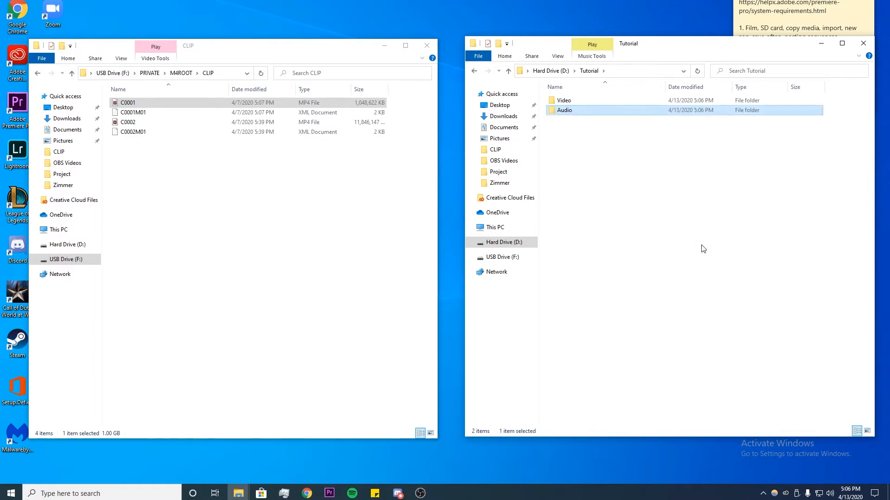
- Add two more subfolders inside Tutorial named GFX and Project
{"action": "right_click", "coordinate": [637, 196]}
{"action": "mouse_move", "coordinate": [711, 310]}
{"action": "left_click", "coordinate": [763, 325]}
{"action": "type", "text": "GFX"}
{"action": "left_click", "coordinate": [560, 179]}
{"action": "right_click", "coordinate": [605, 163]}
{"action": "mouse_move", "coordinate": [686, 289]}
{"action": "left_click", "coordinate": [736, 290]}
{"action": "type", "text": "Project"}
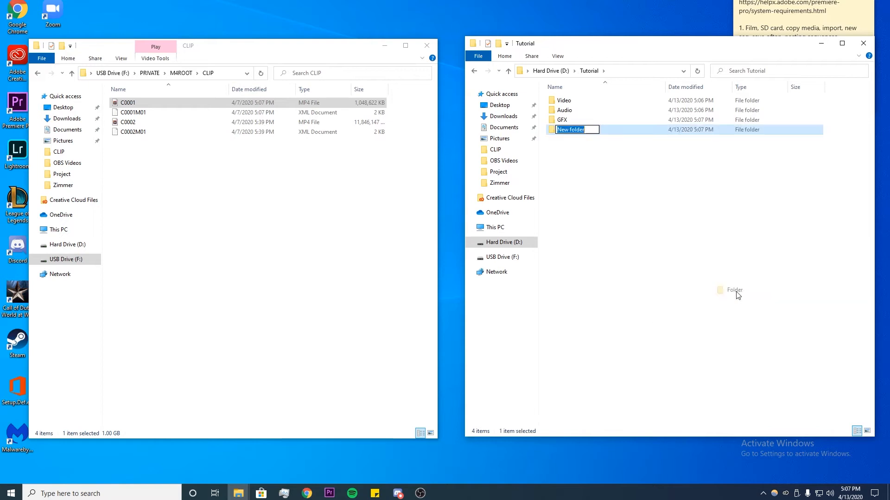
- Move the clip C0001 from the card's CLIP folder into the Tutorial Video folder and close the file windows
{"action": "left_click", "coordinate": [143, 103]}
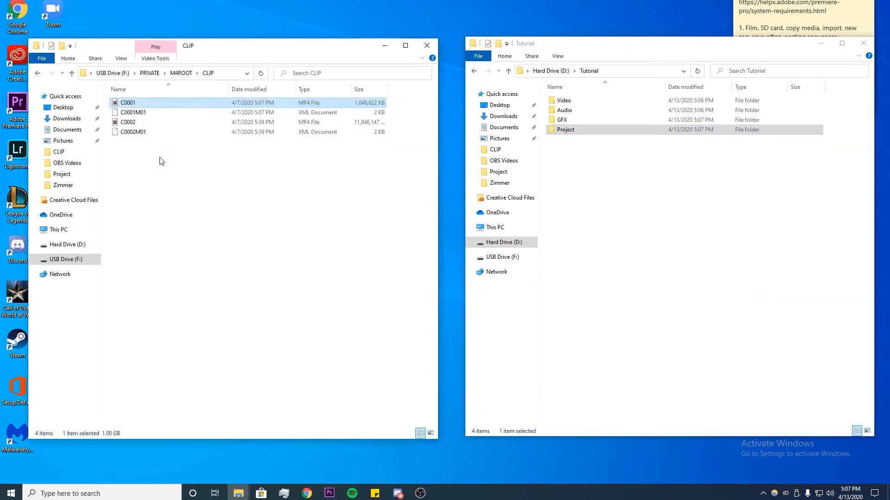
{"action": "left_click_drag", "start_coordinate": [139, 102], "coordinate": [572, 101]}
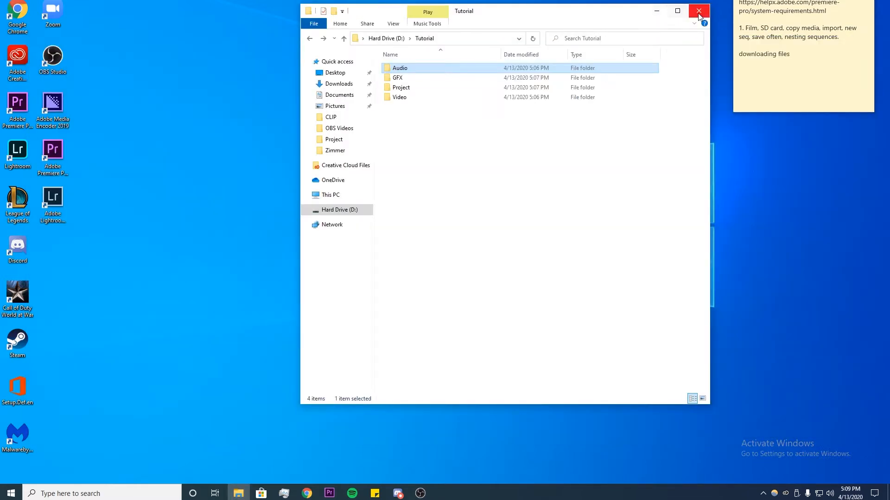
{"action": "left_click", "coordinate": [699, 11]}
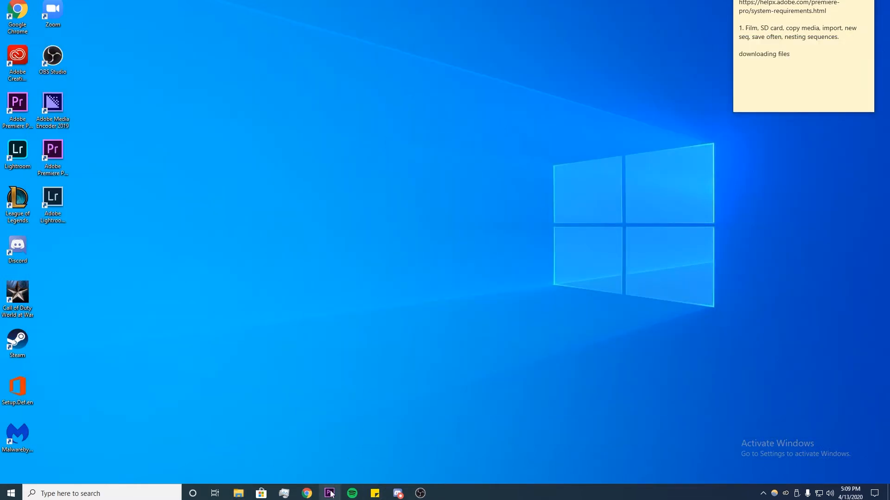
- Launch Premiere Pro and create a new project named Tutorial located in D:\Tutorial\Project
{"action": "left_click", "coordinate": [329, 493]}
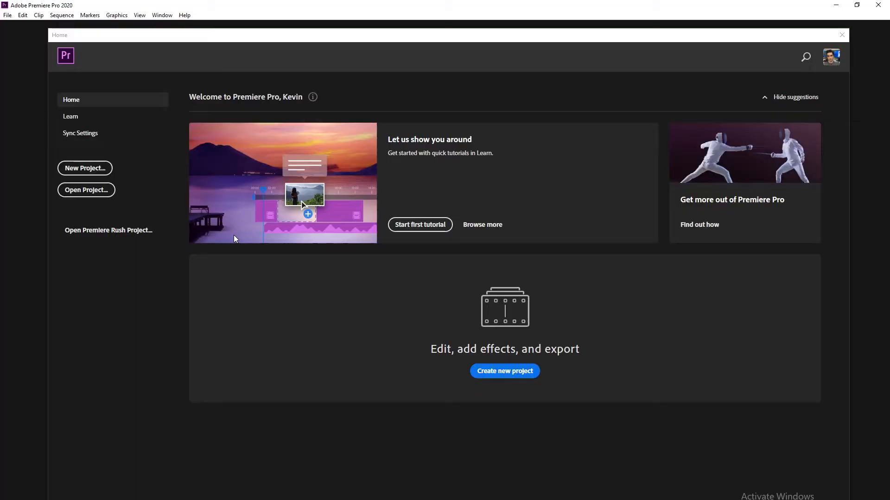
{"action": "left_click", "coordinate": [85, 172]}
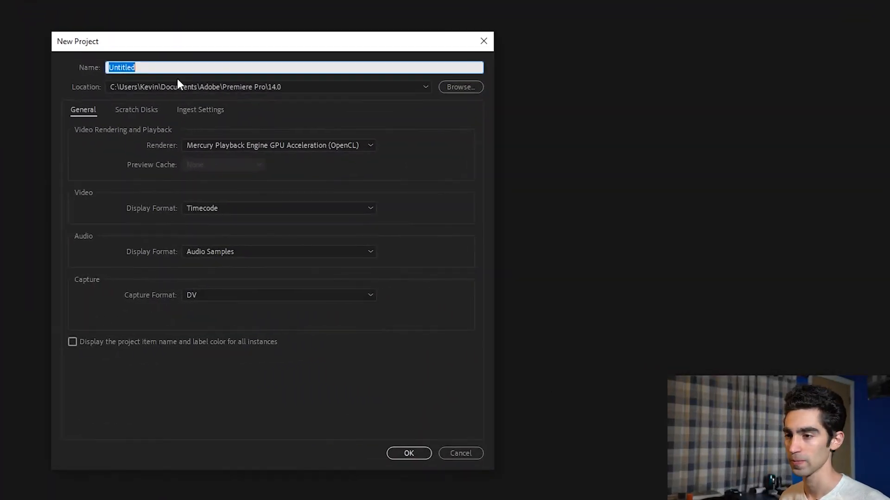
{"action": "type", "text": "Tutorial"}
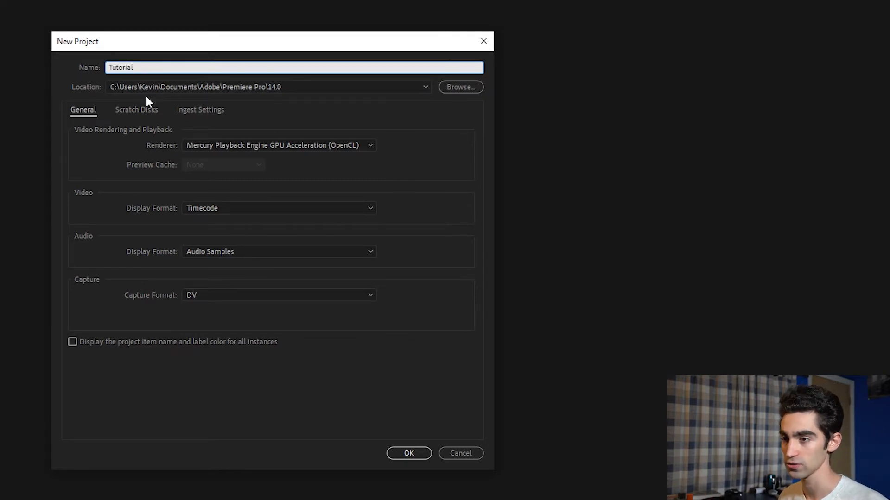
{"action": "left_click", "coordinate": [459, 86]}
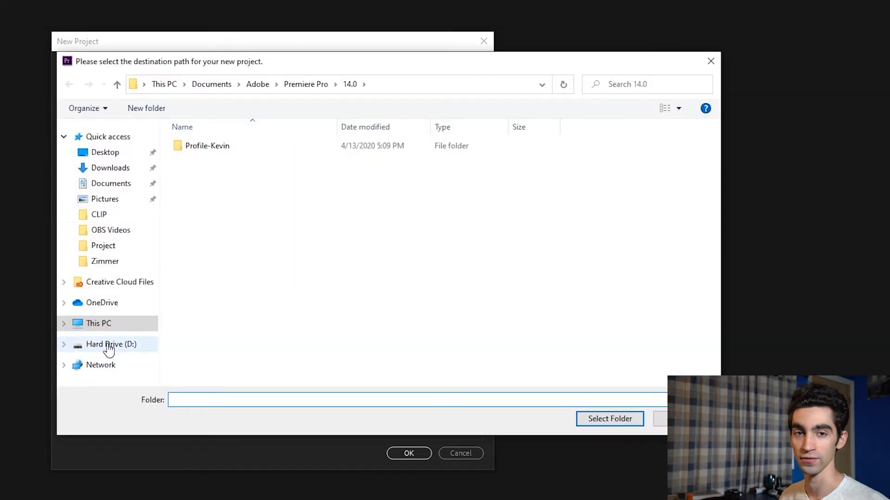
{"action": "mouse_move", "coordinate": [205, 69]}
{"action": "left_mouse_down"}
{"action": "mouse_move", "coordinate": [222, 198]}
{"action": "mouse_move", "coordinate": [193, 89]}
{"action": "mouse_move", "coordinate": [205, 79]}
{"action": "left_mouse_up"}
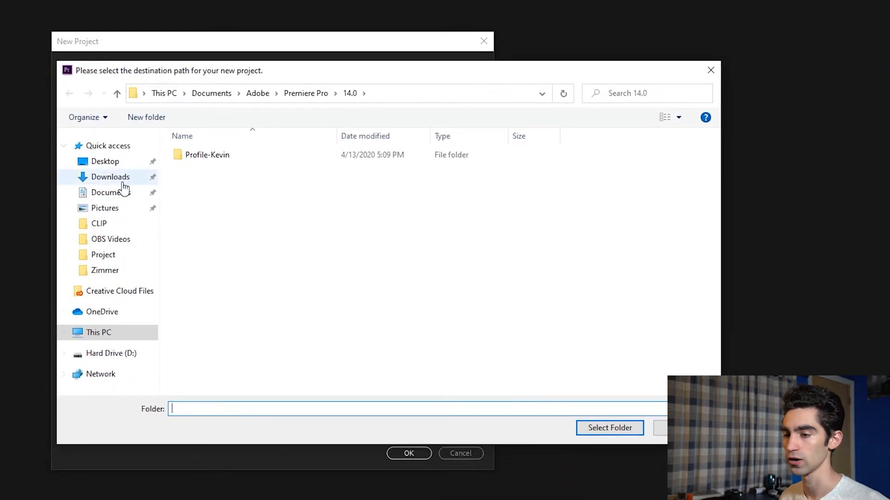
{"action": "left_click", "coordinate": [108, 354]}
{"action": "left_click", "coordinate": [201, 347]}
{"action": "left_click", "coordinate": [206, 318]}
{"action": "double_click", "coordinate": [207, 318]}
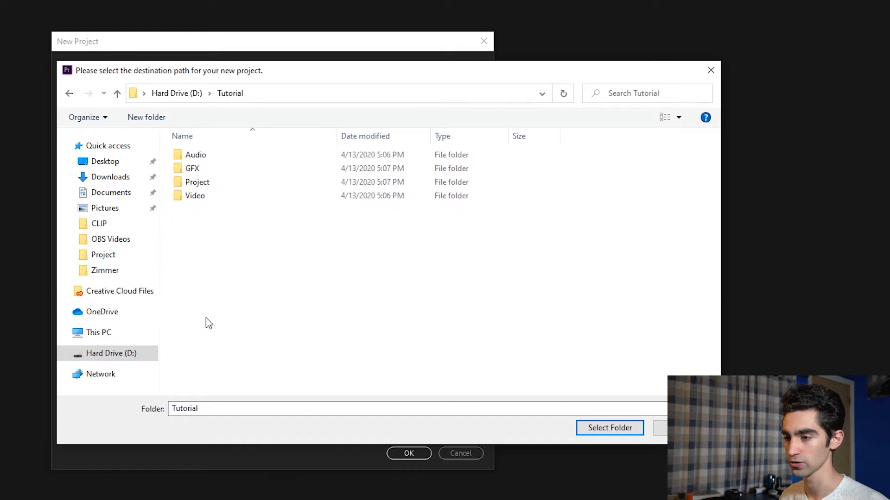
{"action": "left_click", "coordinate": [206, 189]}
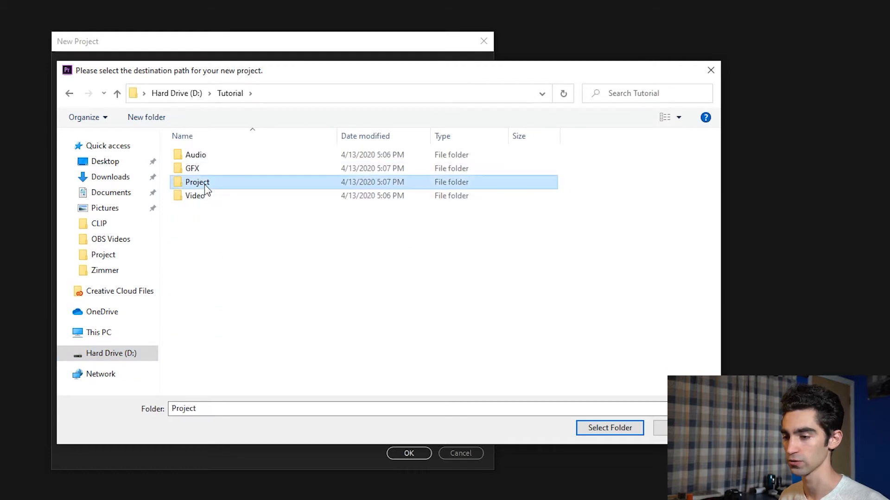
{"action": "left_click", "coordinate": [615, 431]}
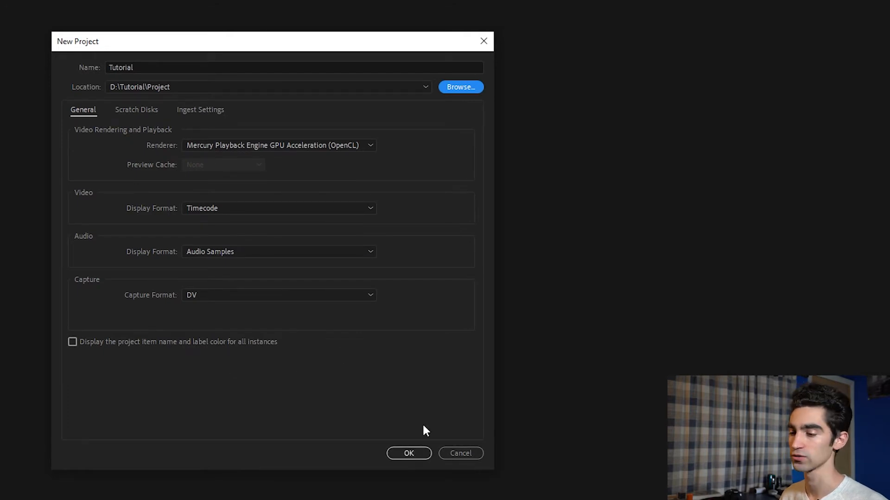
{"action": "left_click", "coordinate": [410, 453]}
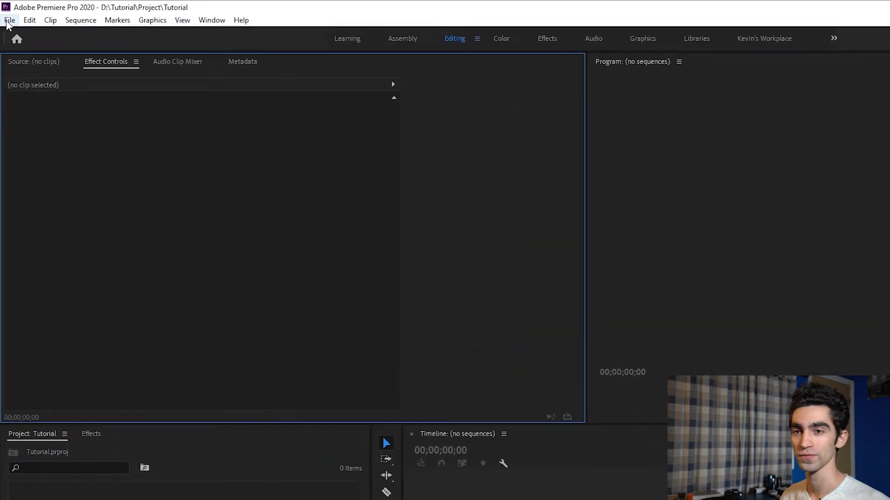
- Import the Audio folder from D:\Tutorial into the project as a bin
{"action": "left_click", "coordinate": [10, 25]}
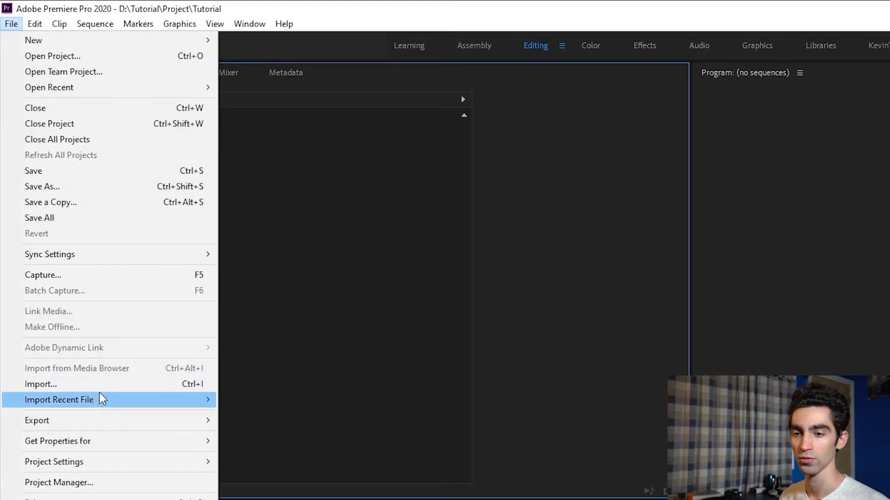
{"action": "left_click", "coordinate": [129, 384]}
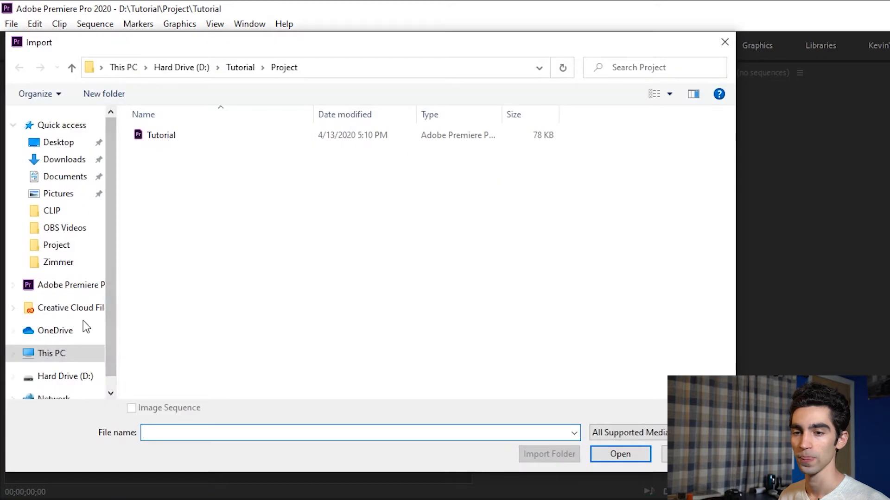
{"action": "left_click", "coordinate": [65, 377]}
{"action": "double_click", "coordinate": [168, 315]}
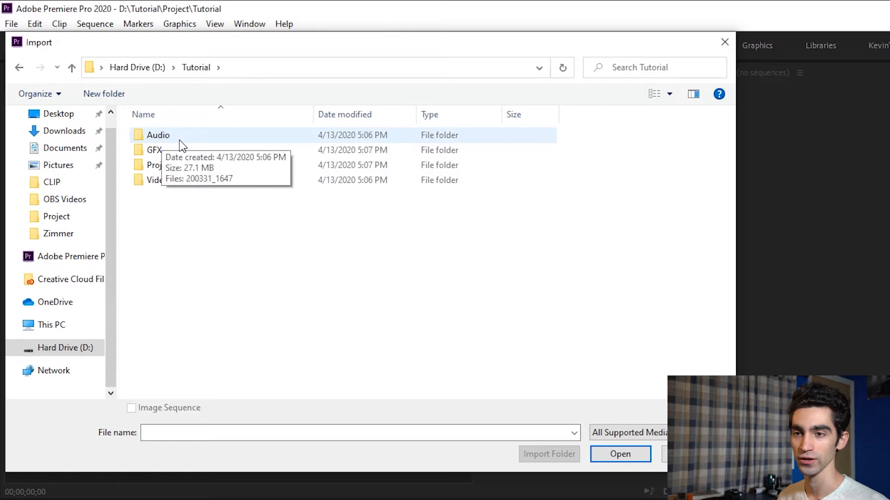
{"action": "left_click", "coordinate": [161, 139]}
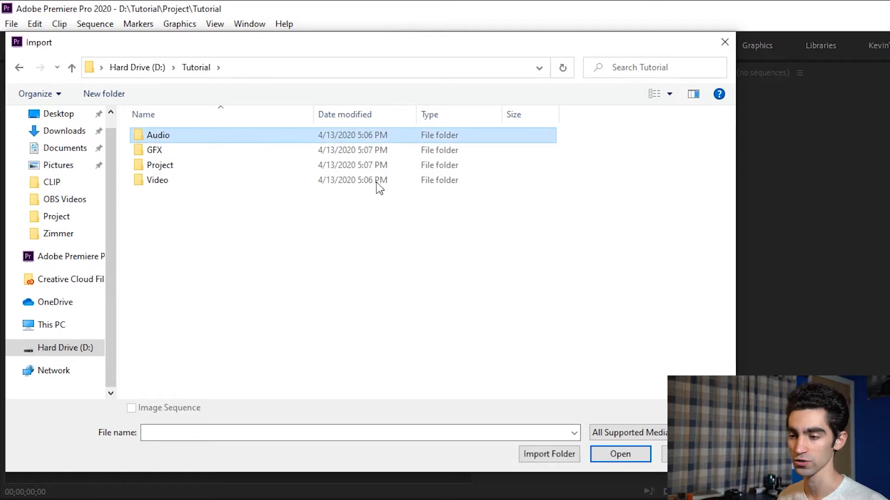
{"action": "left_click", "coordinate": [550, 455]}
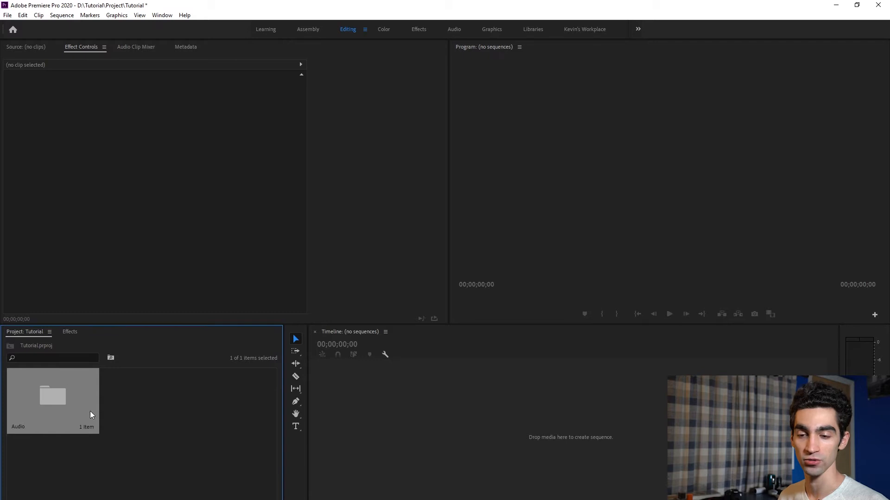
{"action": "left_click", "coordinate": [159, 401]}
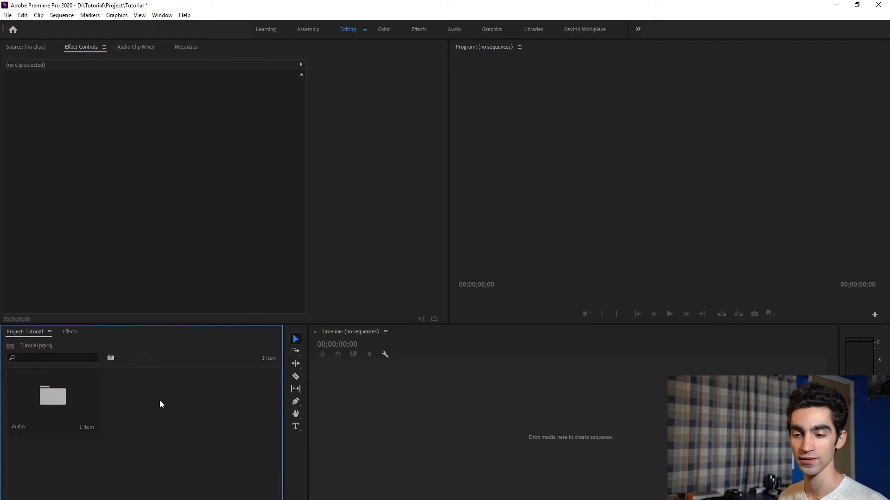
- Import the GFX folder from D:\Tutorial into the project as a bin
{"action": "left_click", "coordinate": [8, 15]}
{"action": "left_click", "coordinate": [27, 249]}
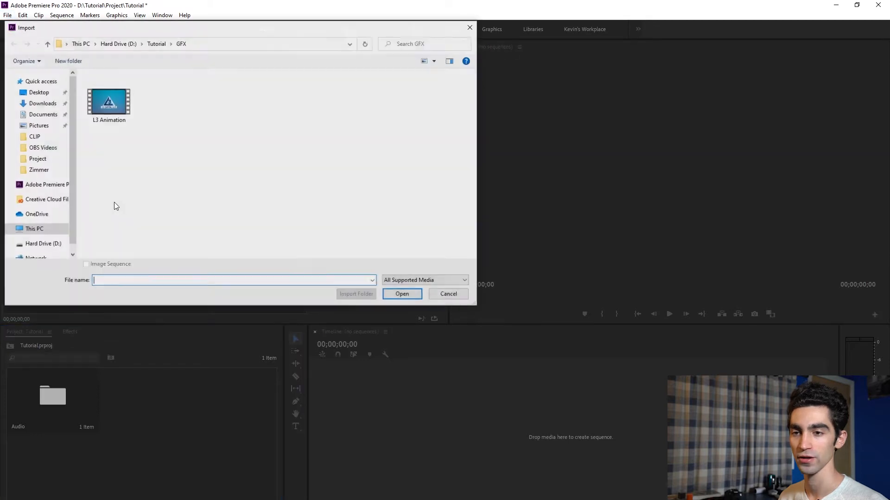
{"action": "left_click", "coordinate": [41, 245]}
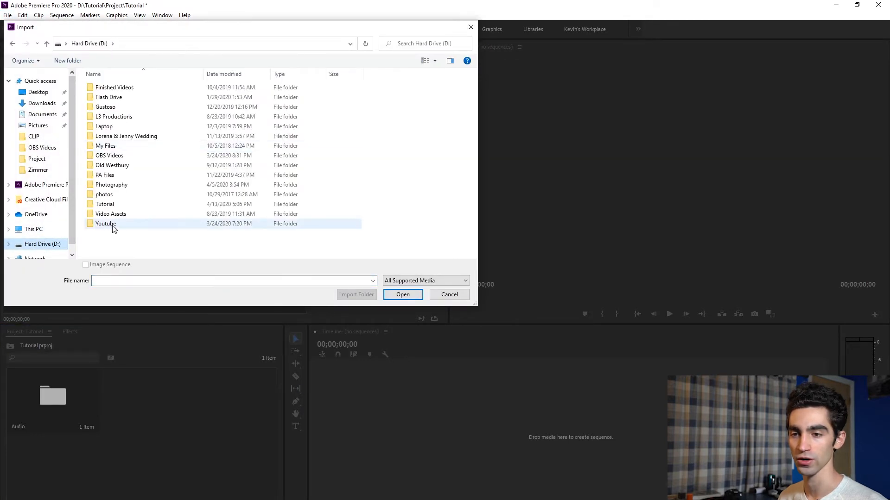
{"action": "double_click", "coordinate": [113, 205]}
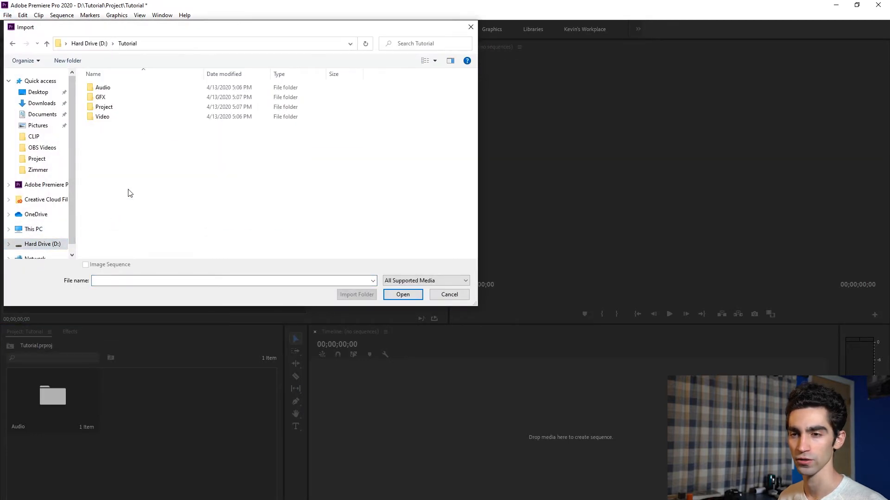
{"action": "left_click", "coordinate": [110, 99]}
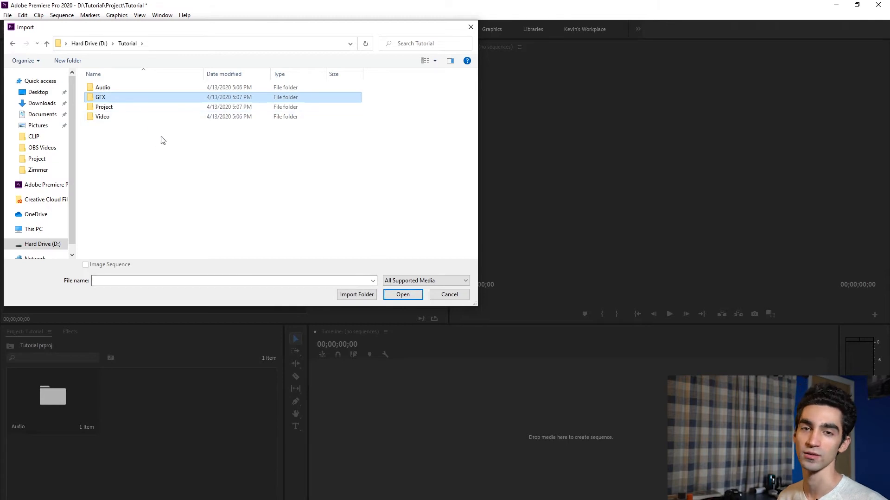
{"action": "left_click", "coordinate": [356, 296]}
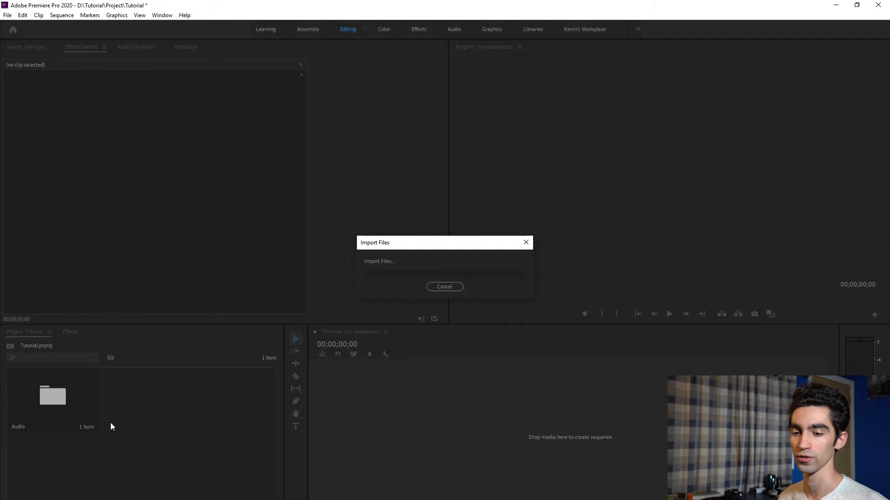
{"action": "left_click", "coordinate": [229, 410]}
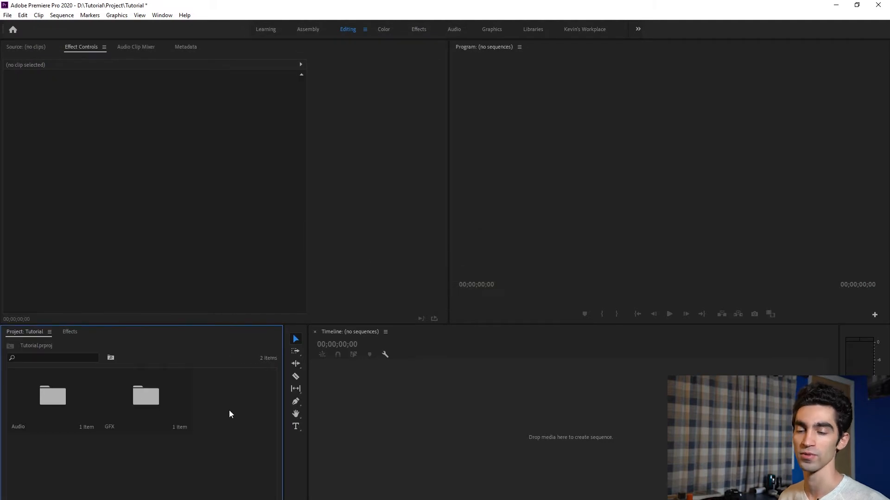
- Import the Video folder from D:\Tutorial into the project as a bin
{"action": "left_click", "coordinate": [8, 15]}
{"action": "left_click", "coordinate": [41, 250]}
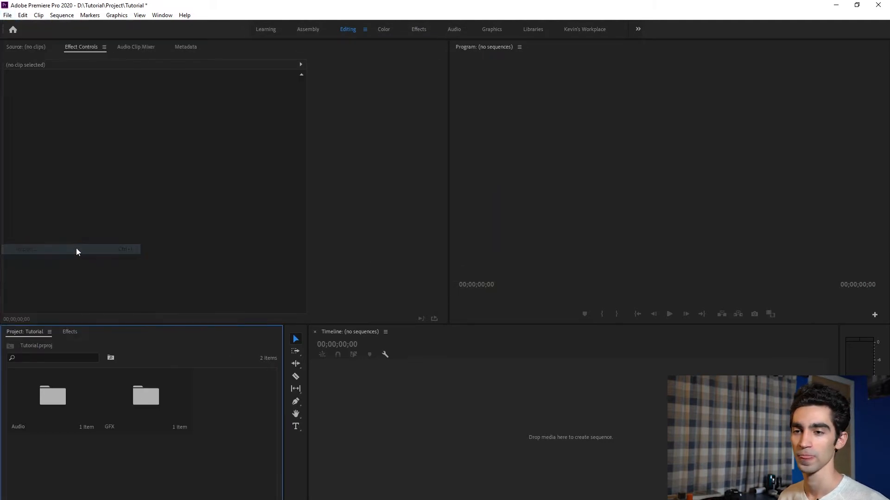
{"action": "left_click", "coordinate": [108, 43]}
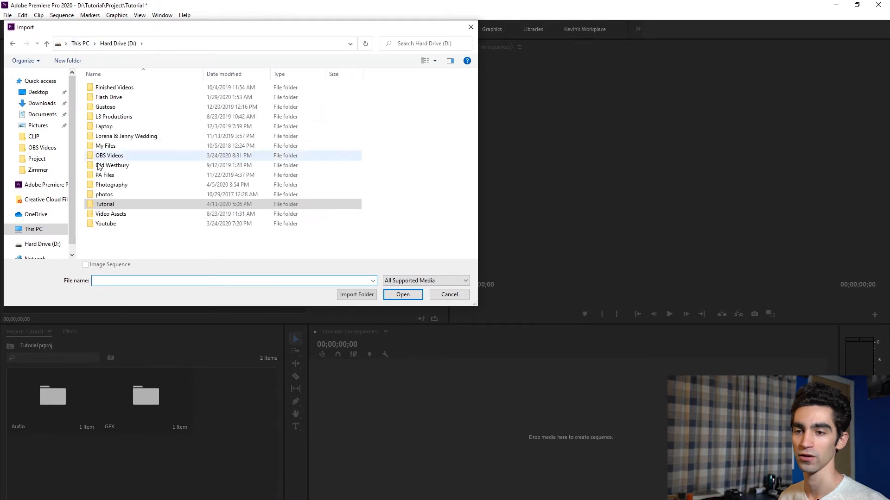
{"action": "double_click", "coordinate": [107, 209]}
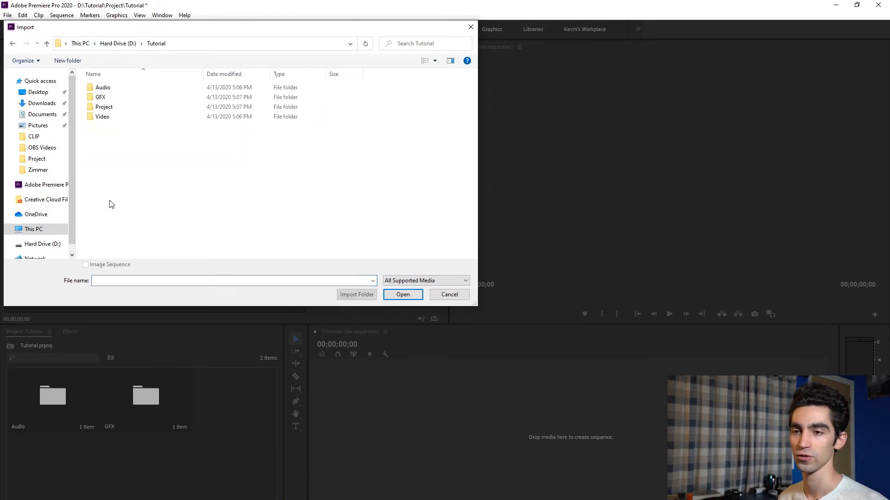
{"action": "left_click", "coordinate": [104, 117]}
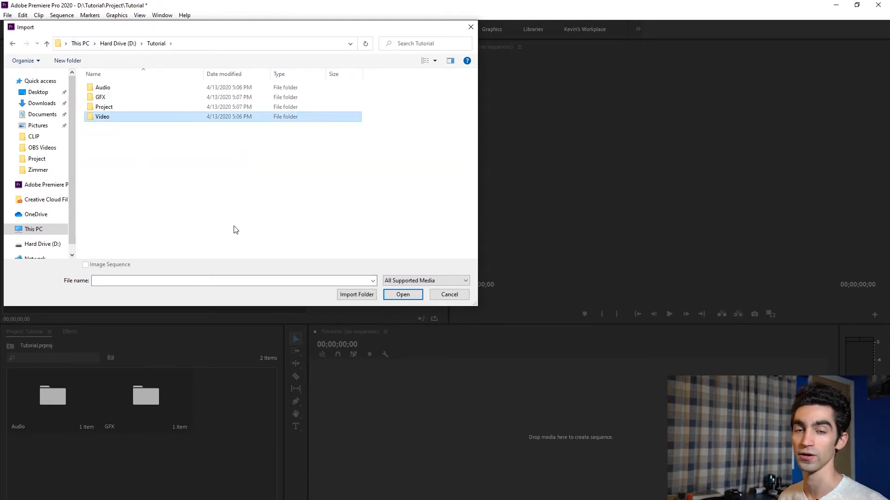
{"action": "left_click", "coordinate": [357, 295]}
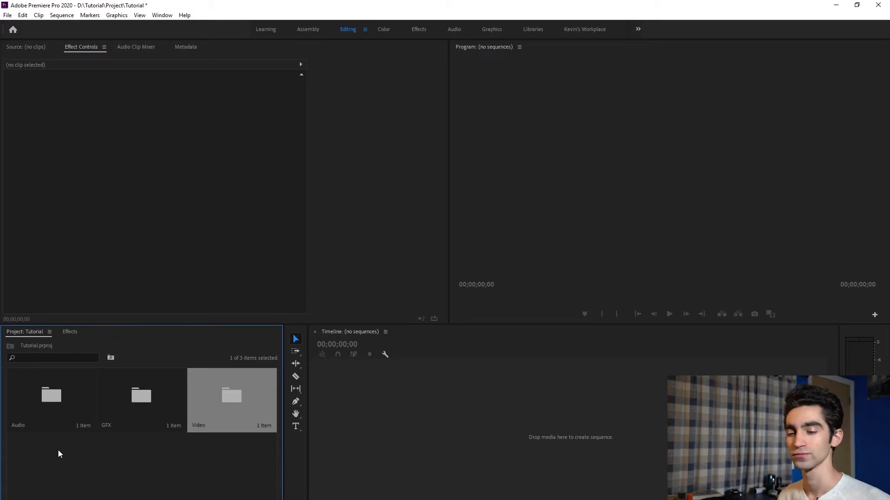
{"action": "left_click", "coordinate": [58, 474]}
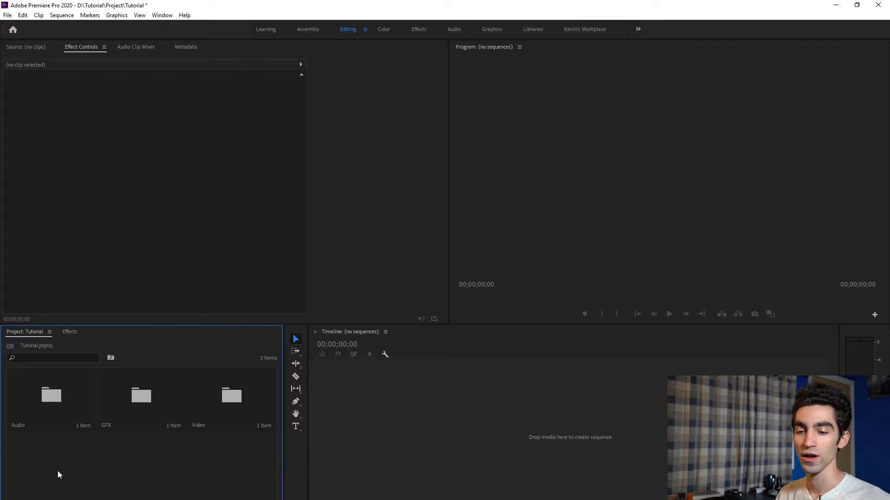
- Open the Video and GFX bins to inspect their contents
{"action": "double_click", "coordinate": [232, 395]}
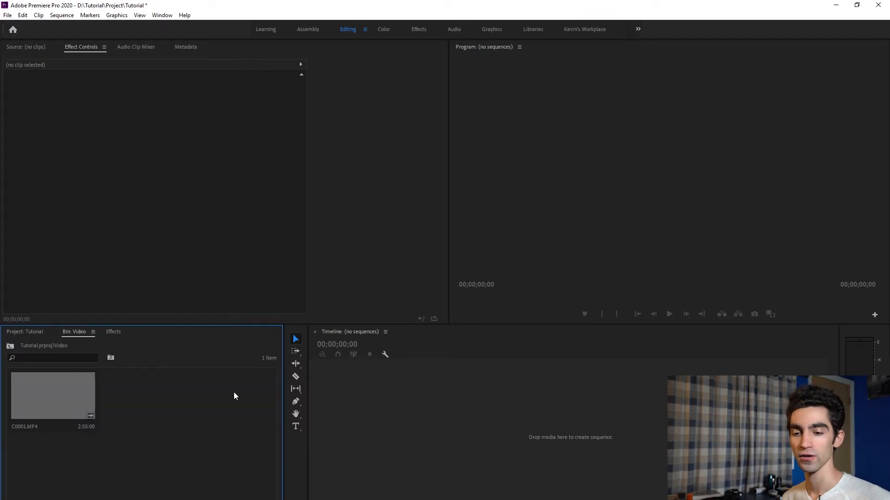
{"action": "left_click", "coordinate": [10, 347]}
{"action": "double_click", "coordinate": [121, 388]}
{"action": "left_click", "coordinate": [10, 348]}
{"action": "left_click", "coordinate": [64, 489]}
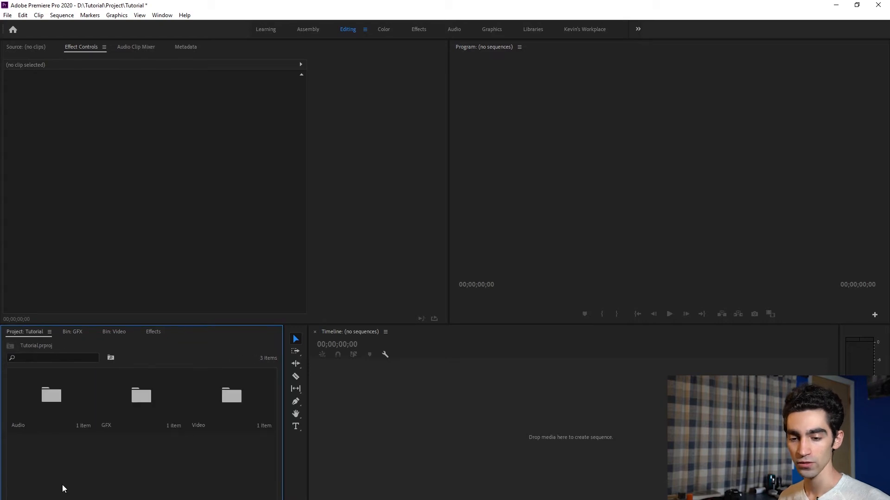
- Start a new sequence and choose the Digital SLR 1080p preset DSLR 1080p24
{"action": "right_click", "coordinate": [31, 463]}
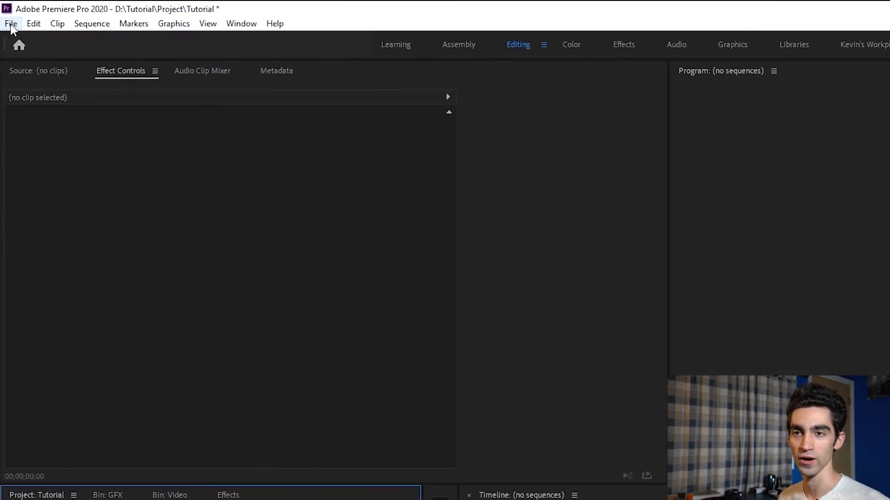
{"action": "left_click", "coordinate": [11, 24]}
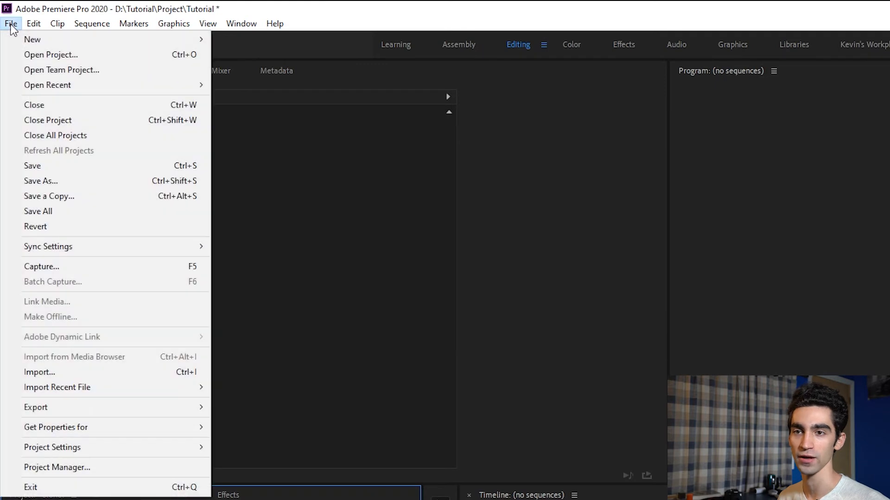
{"action": "mouse_move", "coordinate": [24, 41]}
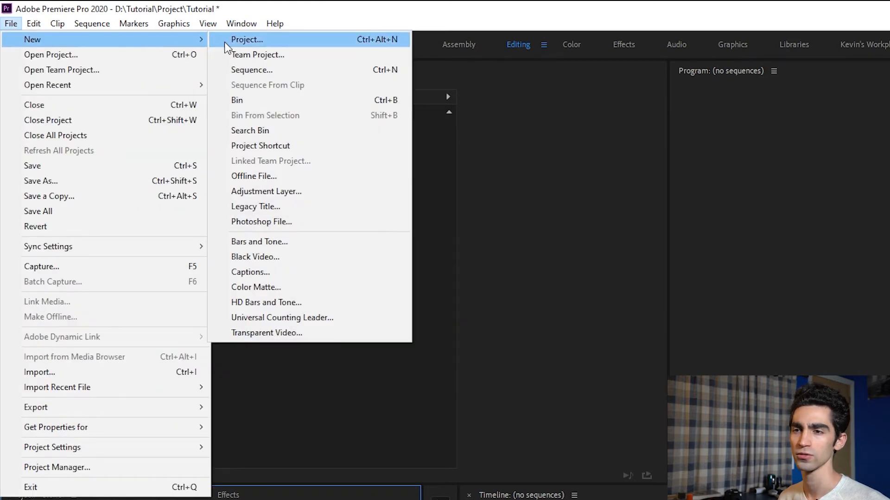
{"action": "left_click", "coordinate": [256, 70]}
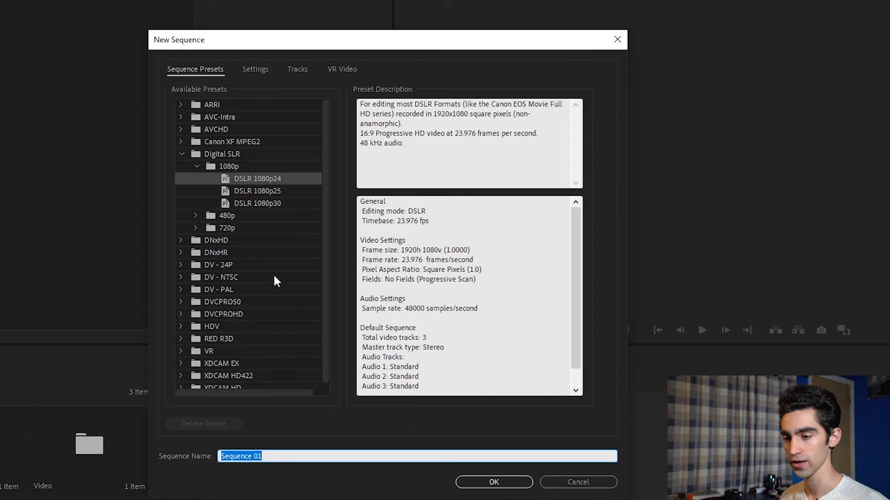
{"action": "scroll", "coordinate": [240, 315], "scroll_direction": "down", "scroll_amount": 1}
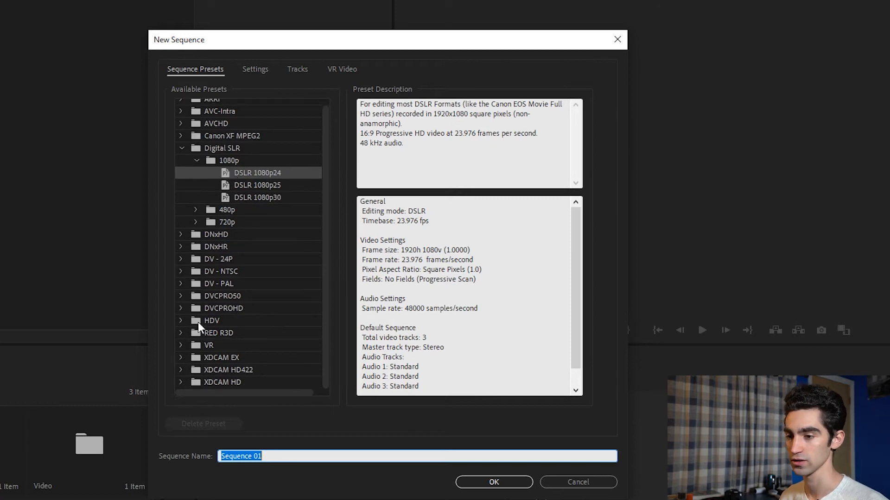
{"action": "left_click", "coordinate": [182, 320]}
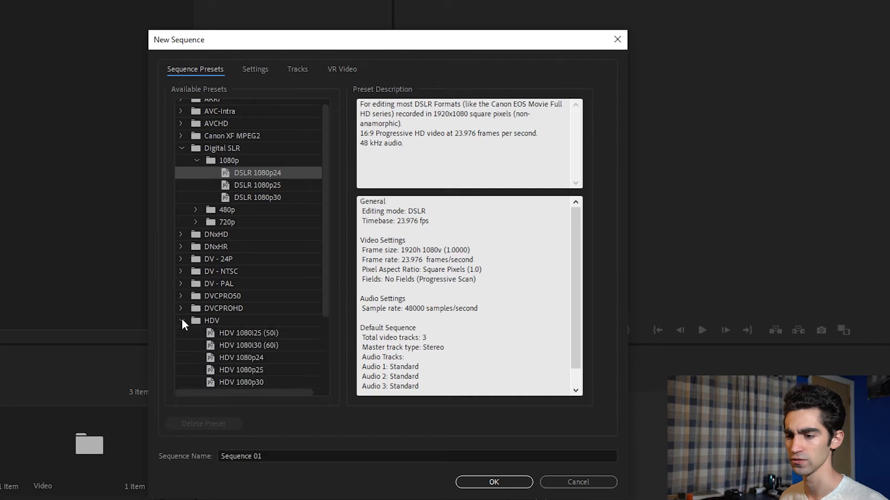
{"action": "scroll", "coordinate": [253, 327], "scroll_direction": "down", "scroll_amount": 3}
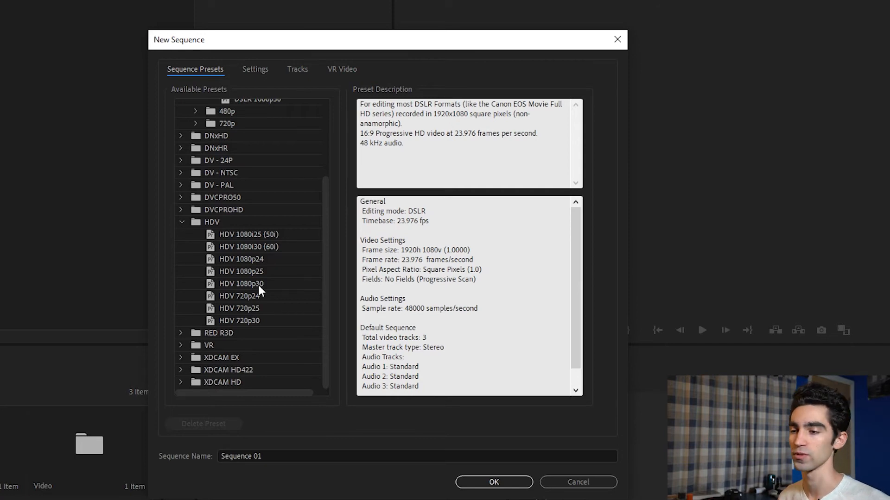
{"action": "left_click", "coordinate": [249, 260]}
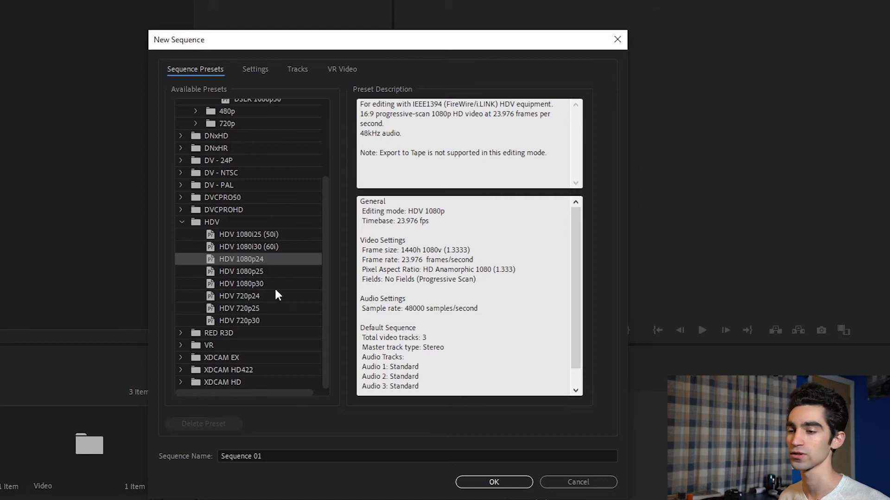
{"action": "scroll", "coordinate": [214, 185], "scroll_direction": "up", "scroll_amount": 3}
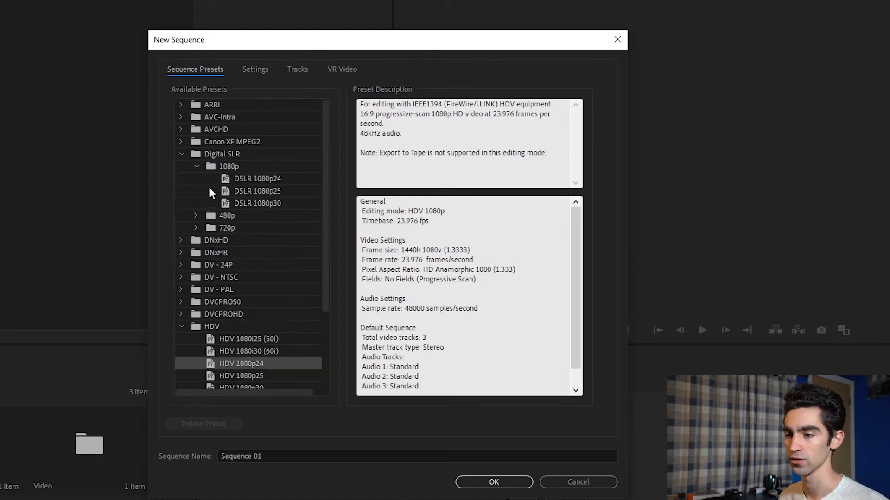
{"action": "left_click", "coordinate": [273, 180]}
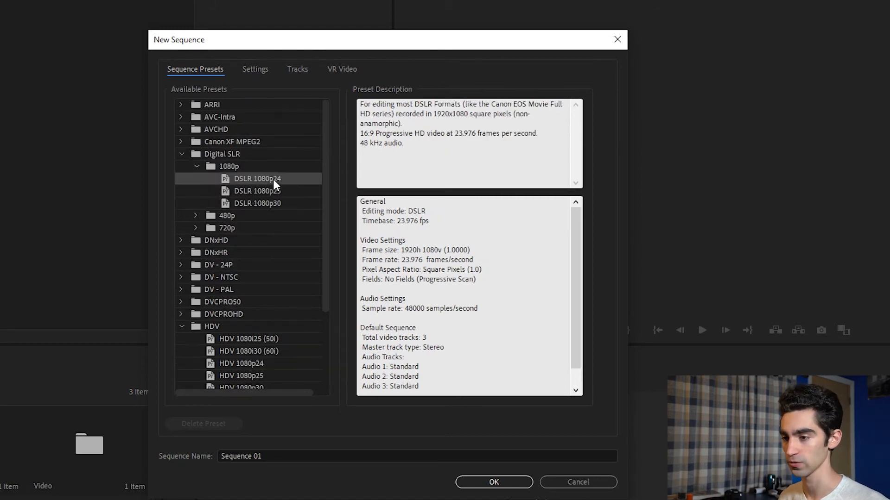
- Name the sequence Youtube Tutorial 1 and create it
{"action": "left_click", "coordinate": [312, 452]}
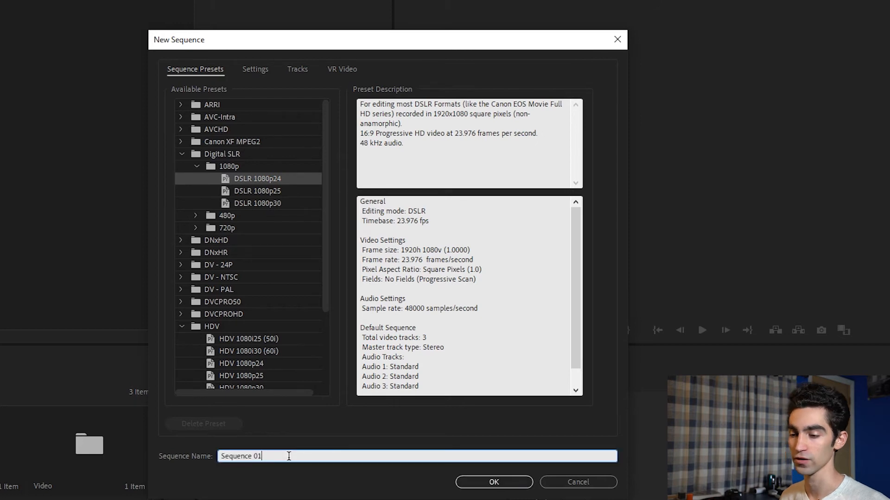
{"action": "left_click_drag", "start_coordinate": [292, 456], "coordinate": [173, 456]}
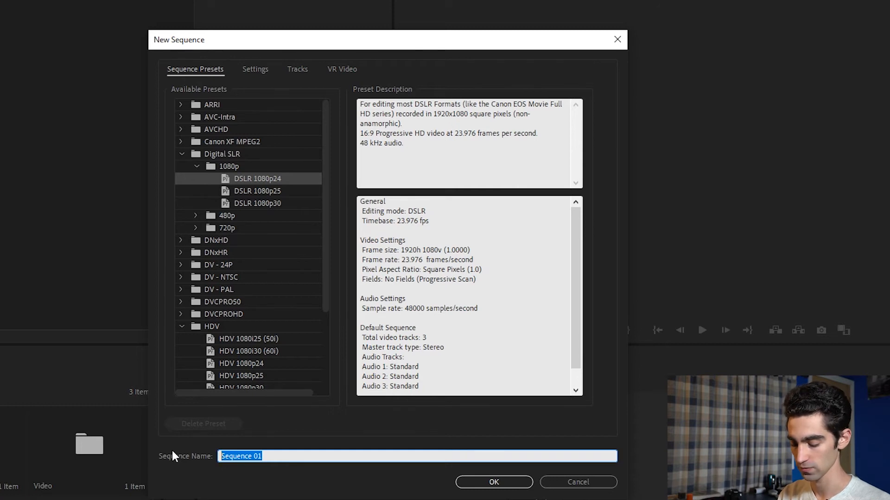
{"action": "type", "text": "Youtube Tutorial 1"}
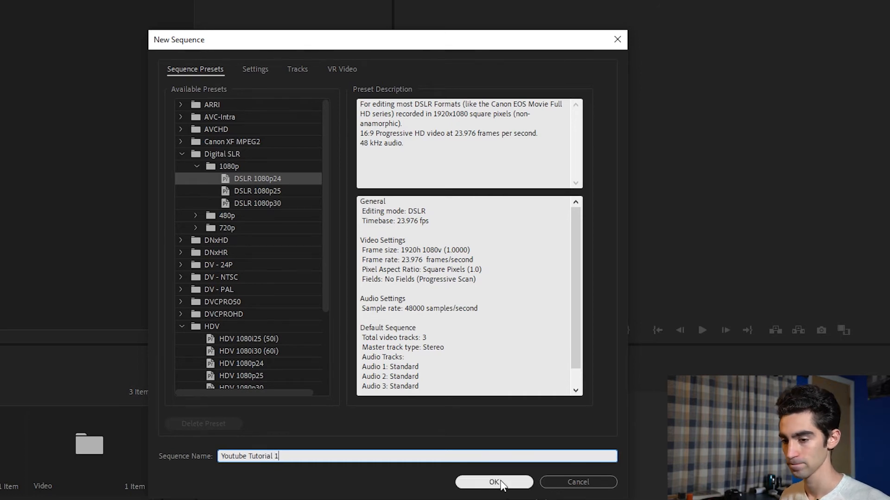
{"action": "left_click", "coordinate": [501, 482]}
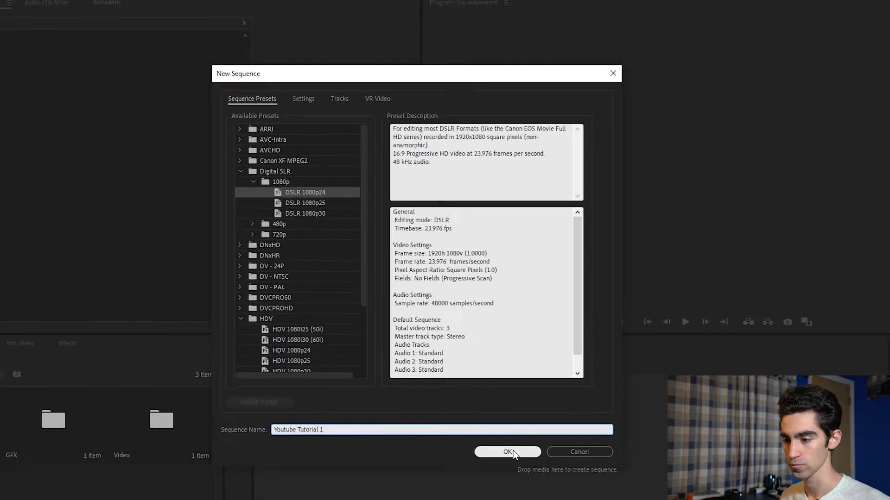
- Move the Youtube Tutorial 1 sequence to the first position in the project panel
{"action": "left_click", "coordinate": [125, 464]}
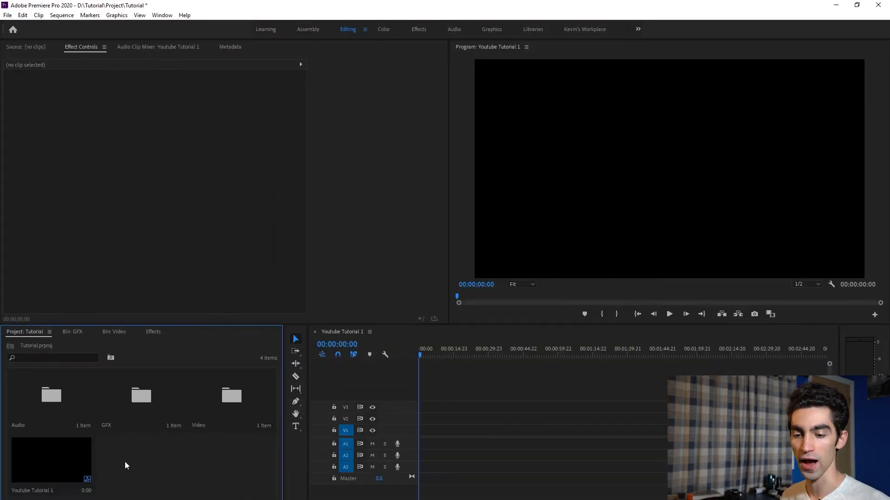
{"action": "left_click_drag", "start_coordinate": [48, 464], "coordinate": [24, 413]}
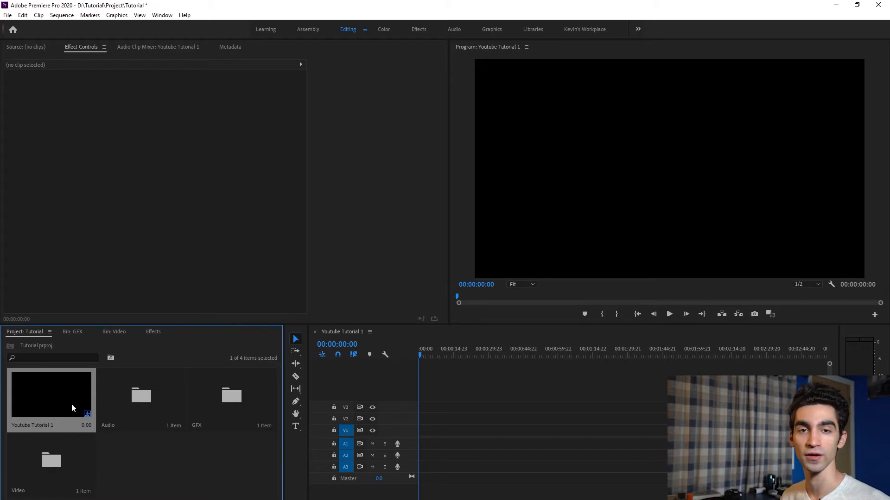
{"action": "left_click", "coordinate": [148, 483]}
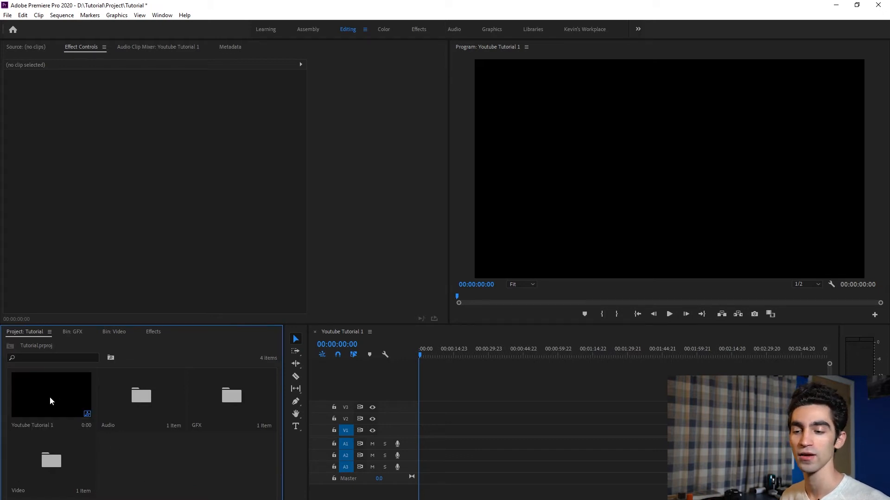
- Open the Video bin, add C0001.MP4 to the Youtube Tutorial 1 timeline, and return to the project root
{"action": "double_click", "coordinate": [58, 472]}
{"action": "left_click_drag", "start_coordinate": [40, 409], "coordinate": [420, 430]}
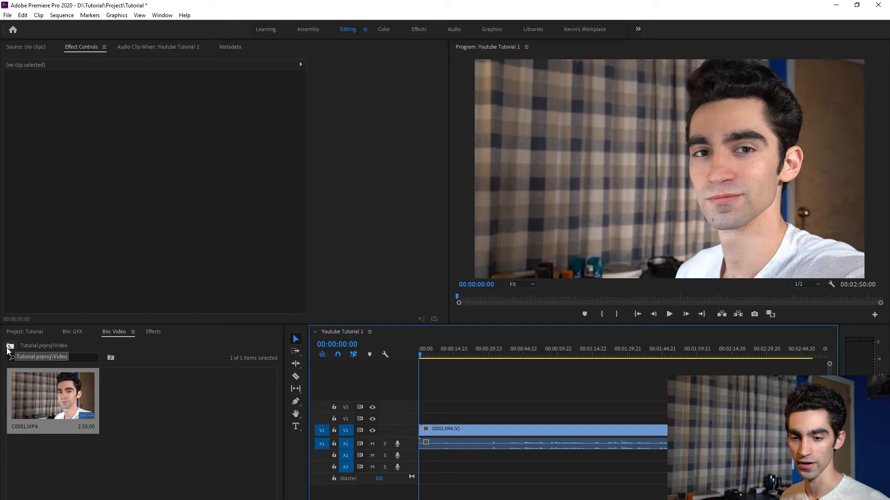
{"action": "left_click", "coordinate": [9, 347]}
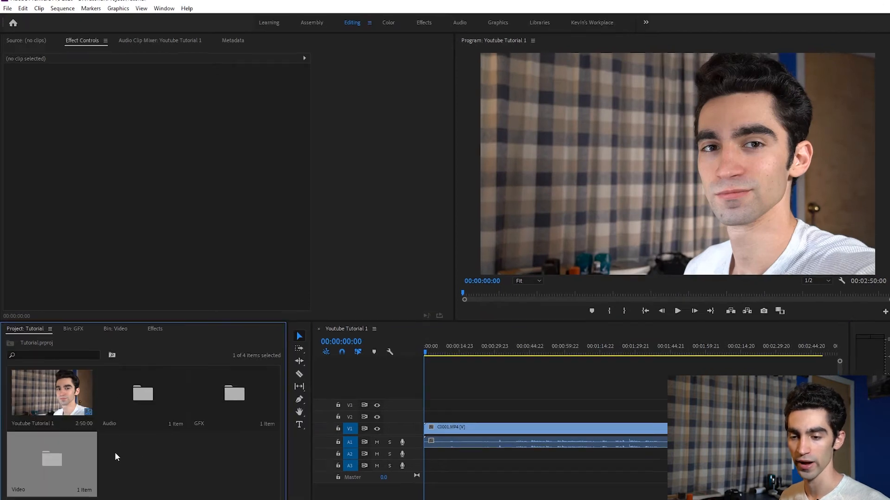
{"action": "left_click", "coordinate": [116, 457]}
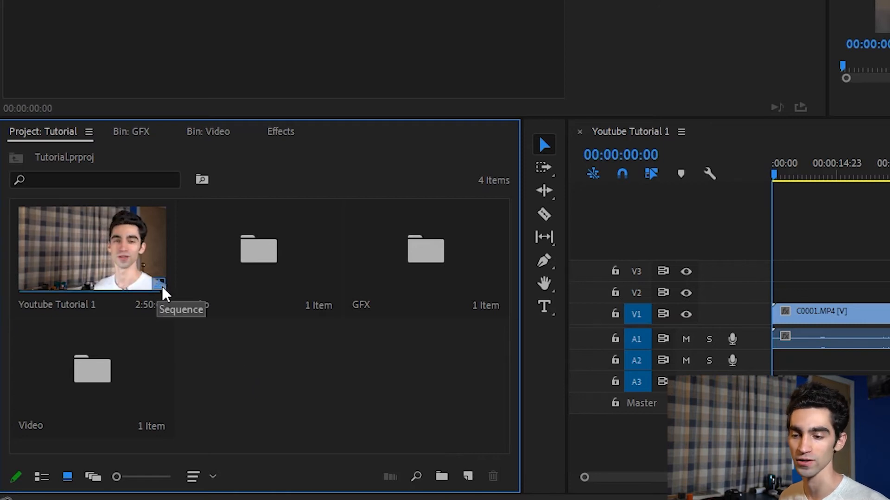
- Open the Video bin to review the C0001.MP4 clip
{"action": "double_click", "coordinate": [72, 375]}
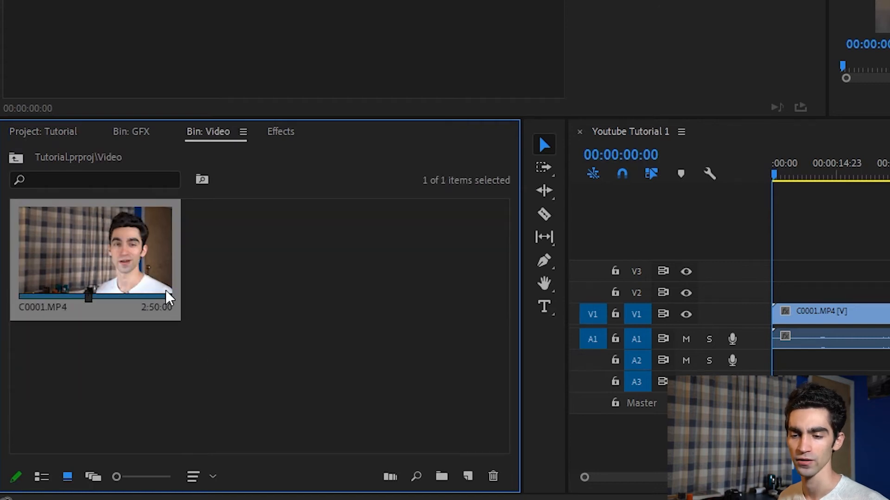
{"action": "left_click", "coordinate": [235, 302]}
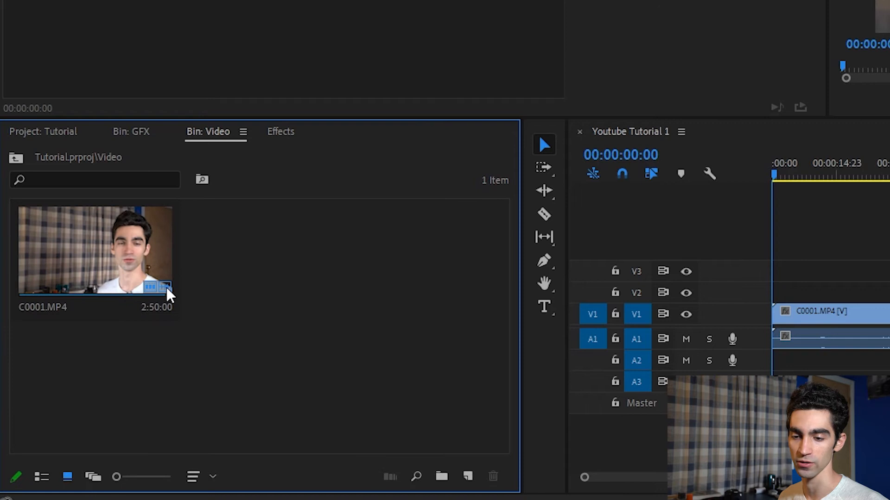
{"action": "mouse_move", "coordinate": [168, 295]}
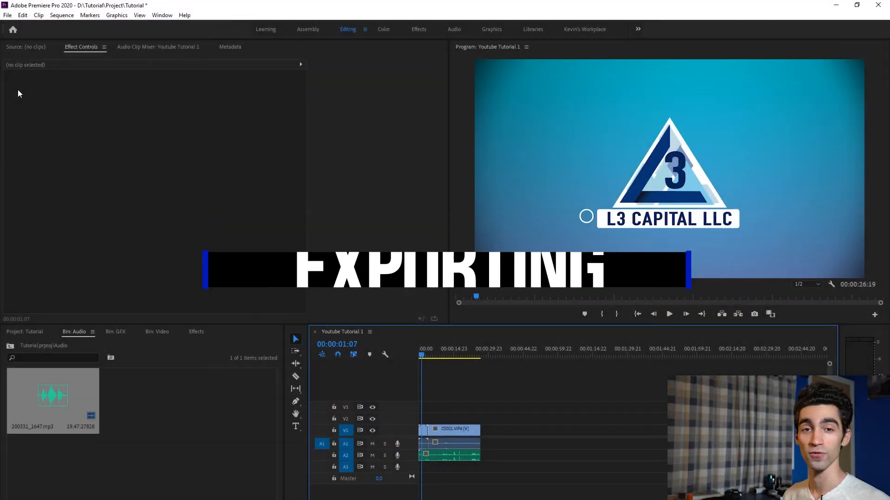
- Open the media export settings for the sequence with the H.264 format
{"action": "left_click", "coordinate": [11, 18]}
{"action": "mouse_move", "coordinate": [38, 273]}
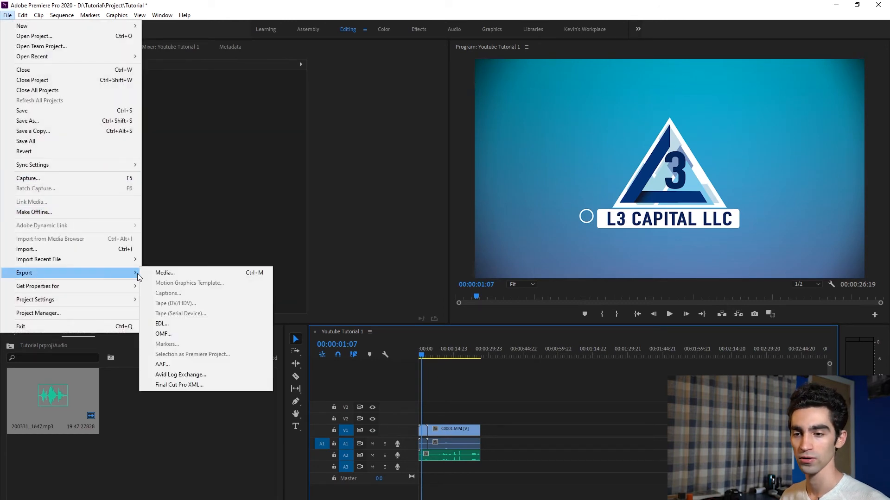
{"action": "left_click", "coordinate": [159, 273]}
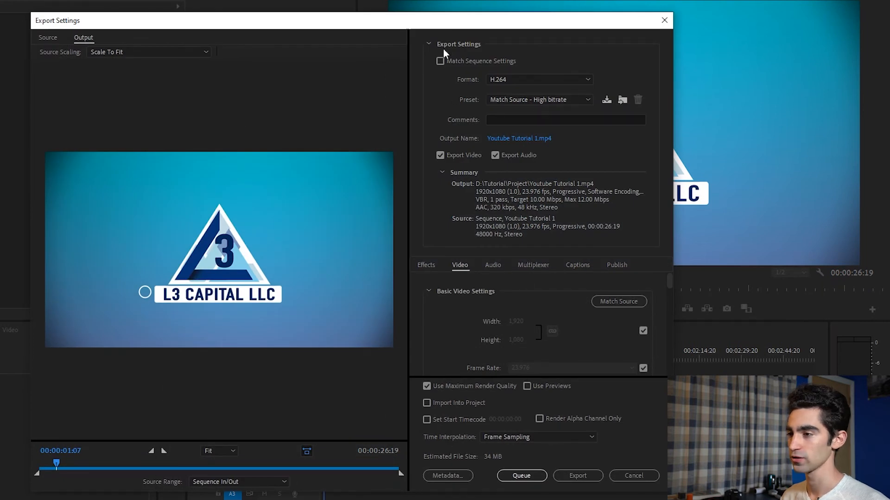
{"action": "left_click", "coordinate": [512, 80]}
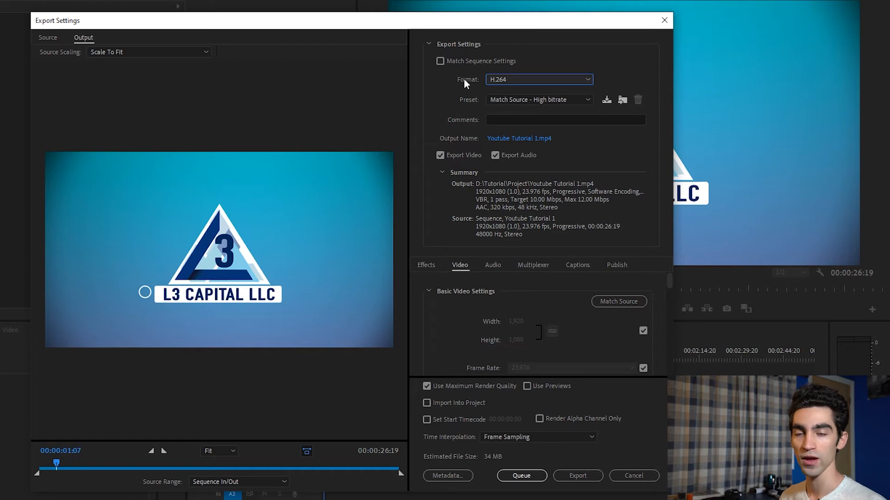
{"action": "left_click", "coordinate": [507, 82]}
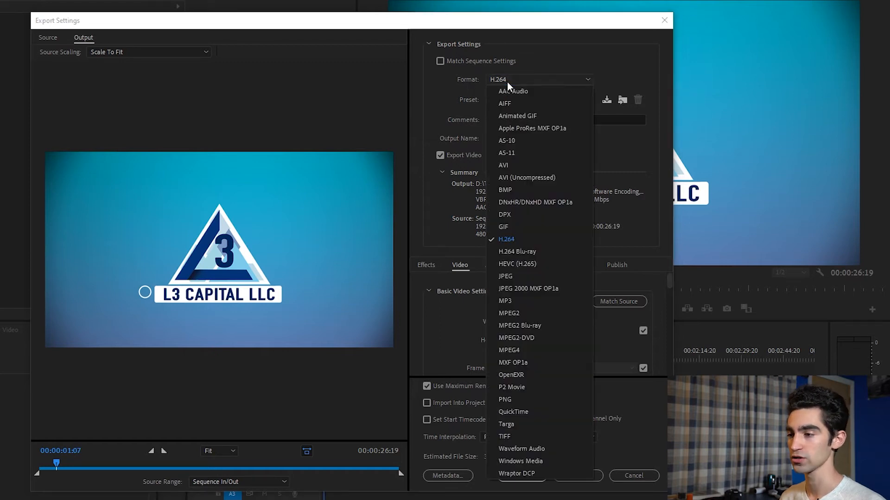
{"action": "left_click", "coordinate": [508, 239]}
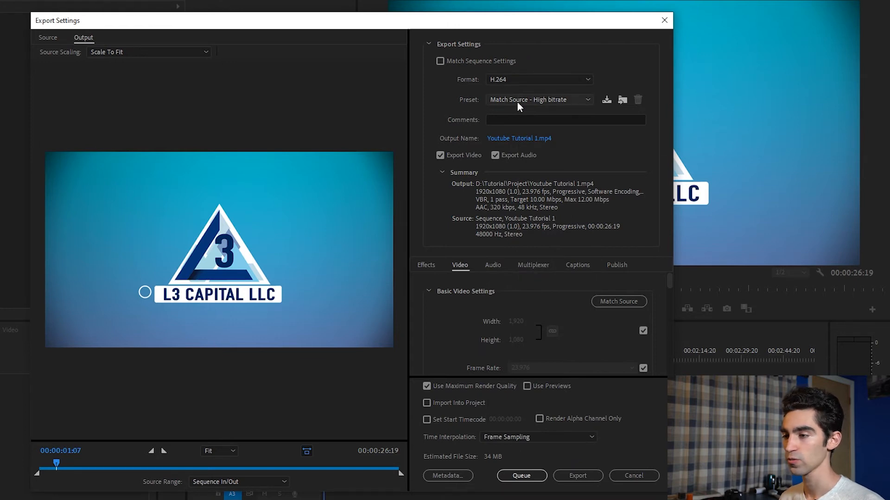
- Create a new folder named Export inside the D:\Tutorial folder from the output file's save dialog
{"action": "left_click", "coordinate": [499, 140]}
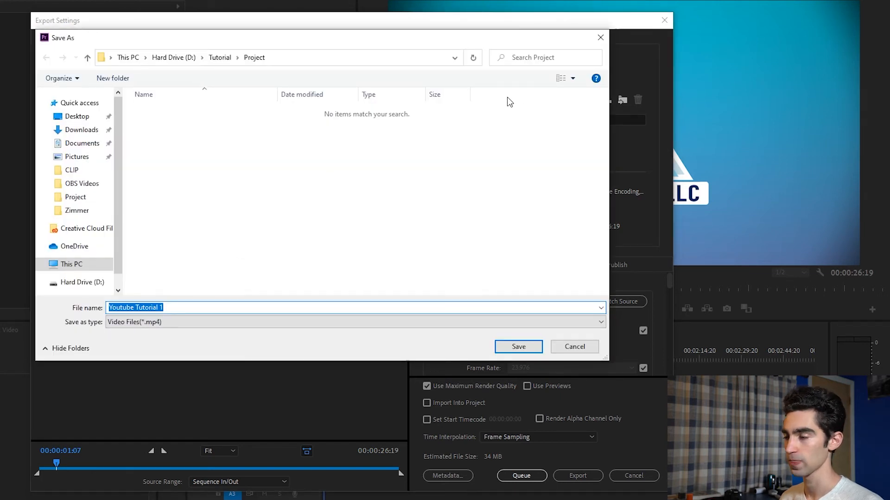
{"action": "left_click", "coordinate": [600, 38]}
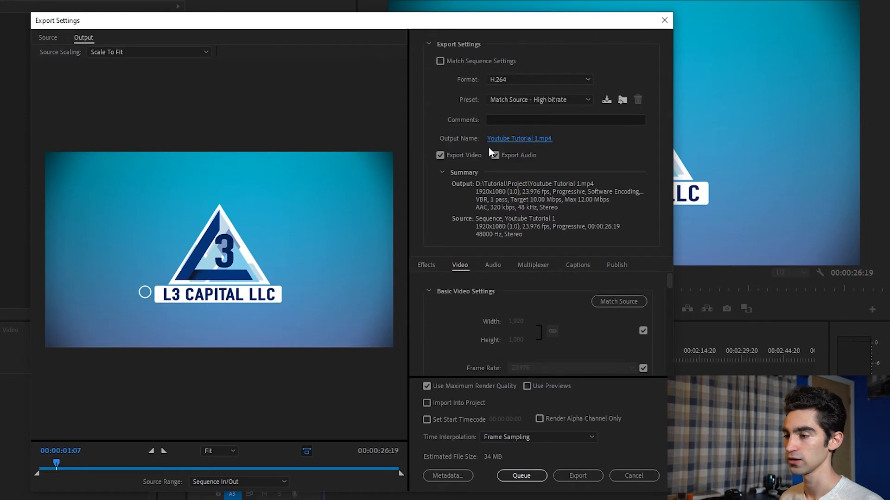
{"action": "left_click", "coordinate": [517, 138]}
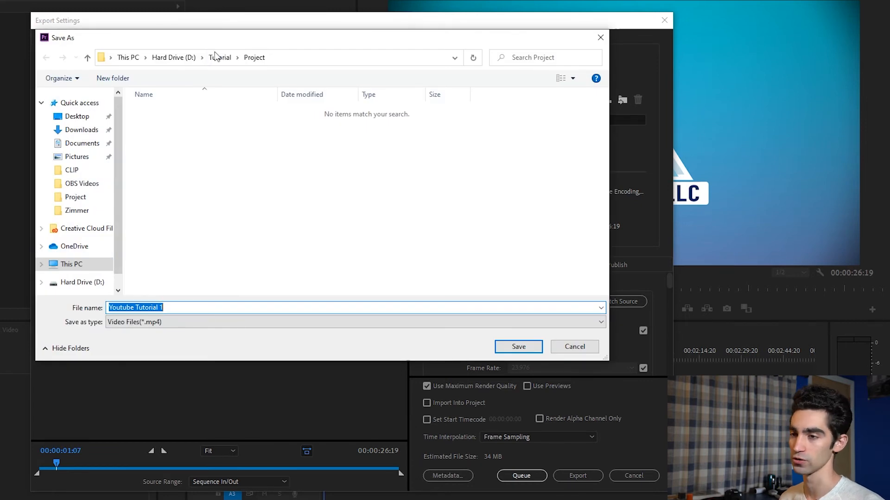
{"action": "left_click", "coordinate": [191, 57]}
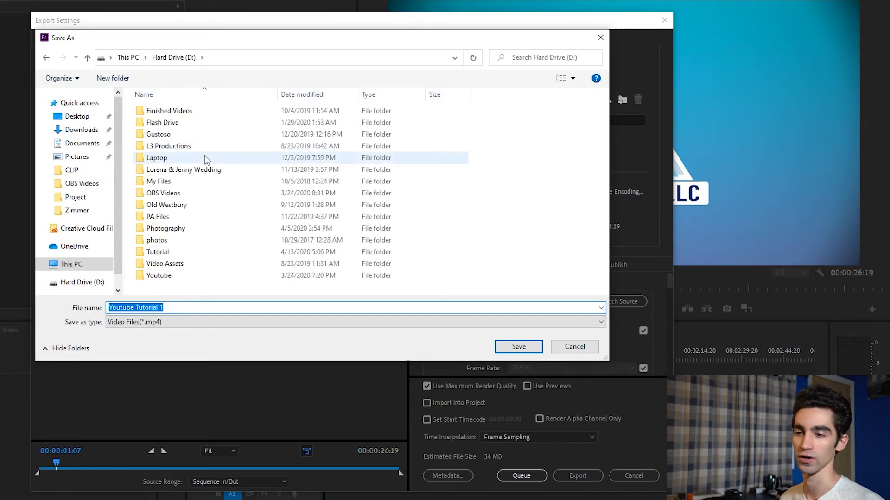
{"action": "double_click", "coordinate": [163, 253]}
{"action": "right_click", "coordinate": [145, 168]}
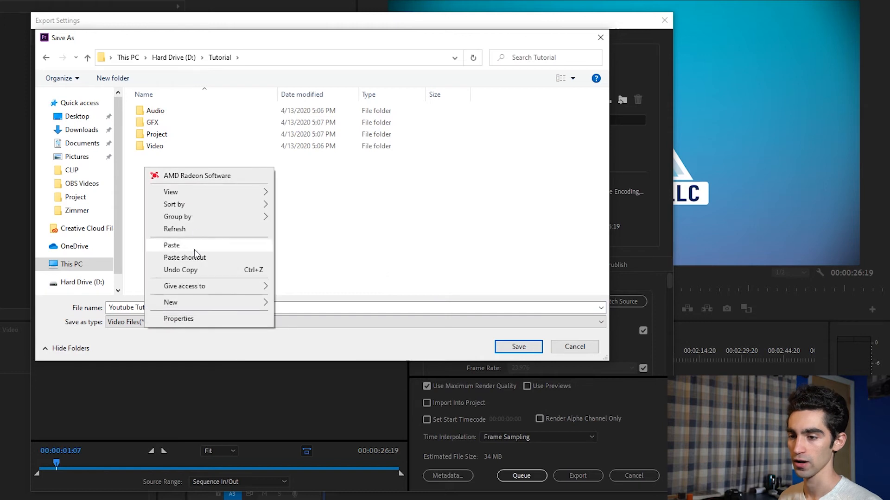
{"action": "left_click", "coordinate": [296, 303]}
{"action": "type", "text": "Export"}
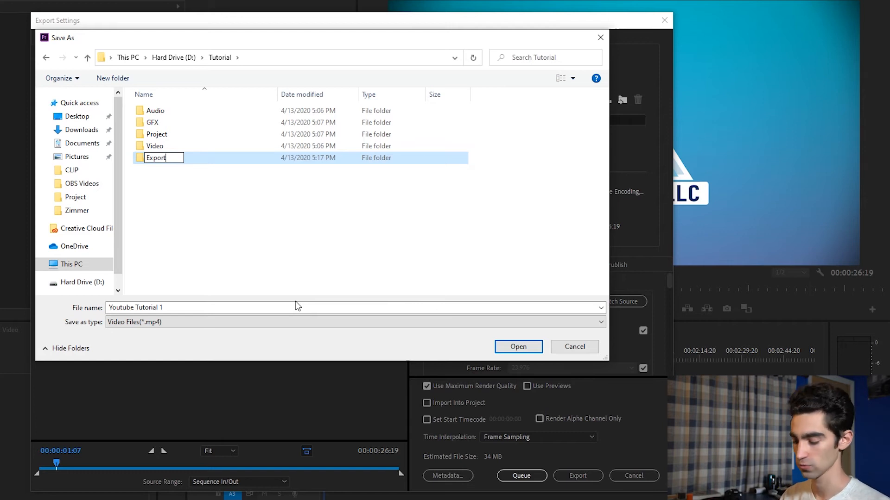
{"action": "key", "text": "Return"}
- Save the output file Youtube Tutorial 1 into the new Export folder
{"action": "left_click", "coordinate": [162, 159]}
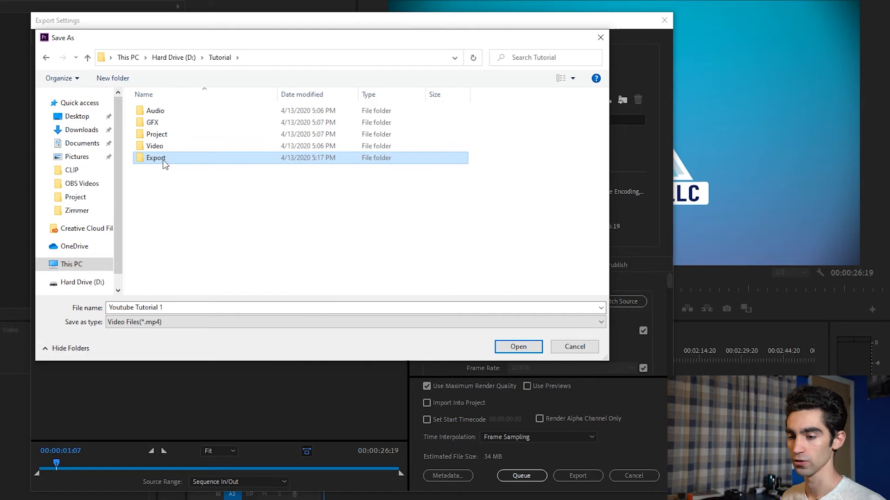
{"action": "left_click", "coordinate": [519, 351]}
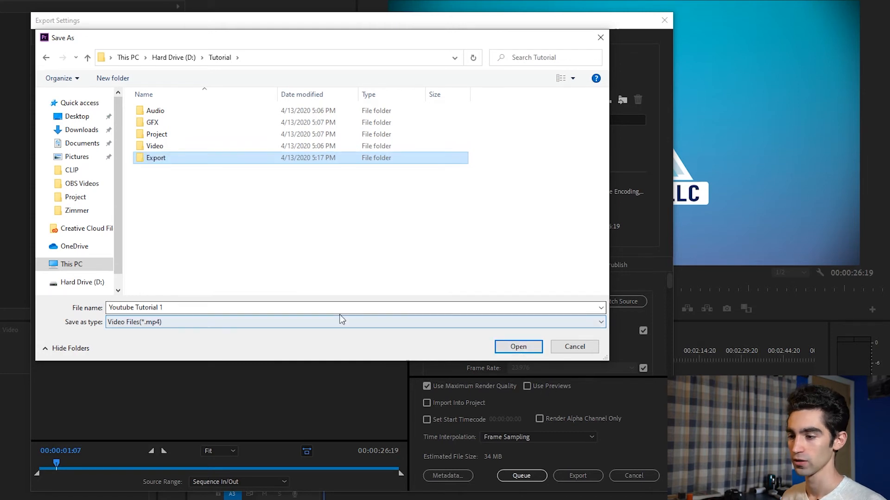
{"action": "left_click", "coordinate": [521, 347]}
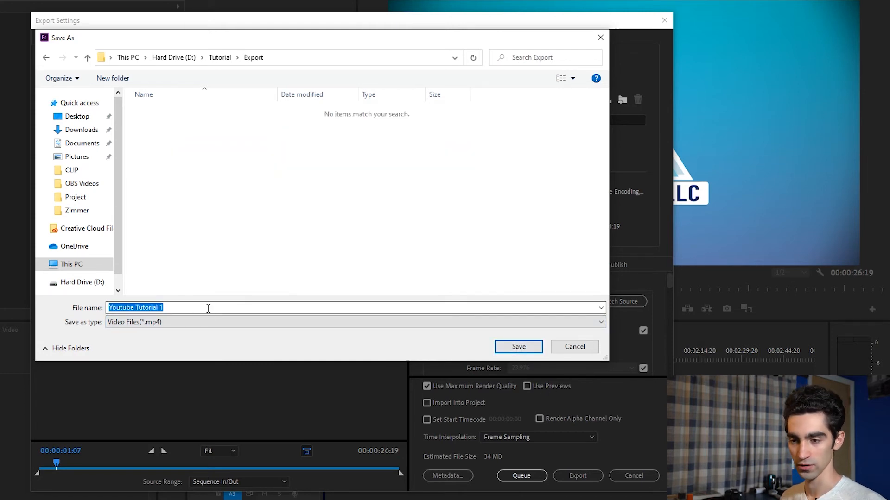
{"action": "left_click", "coordinate": [520, 346]}
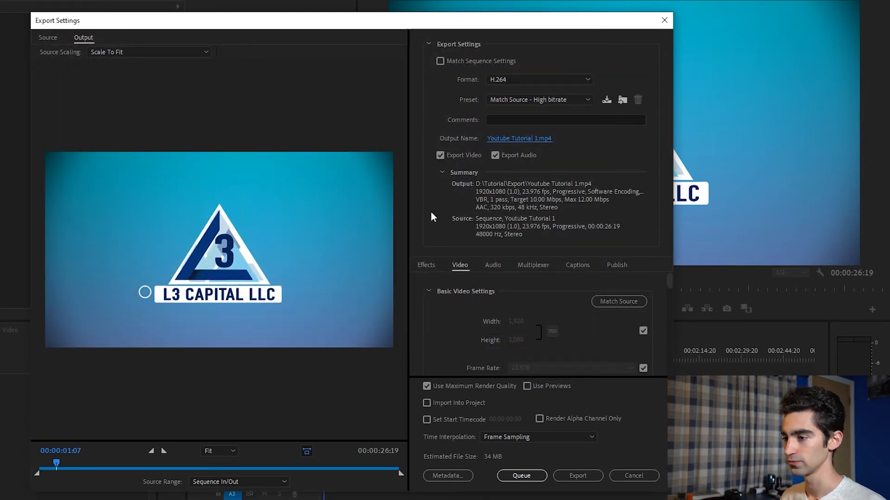
- Enable Render at Maximum Depth in the video settings
{"action": "scroll", "coordinate": [649, 306], "scroll_direction": "down", "scroll_amount": 2}
{"action": "scroll", "coordinate": [653, 304], "scroll_direction": "up", "scroll_amount": 2}
{"action": "left_click_drag", "start_coordinate": [671, 280], "coordinate": [671, 305]}
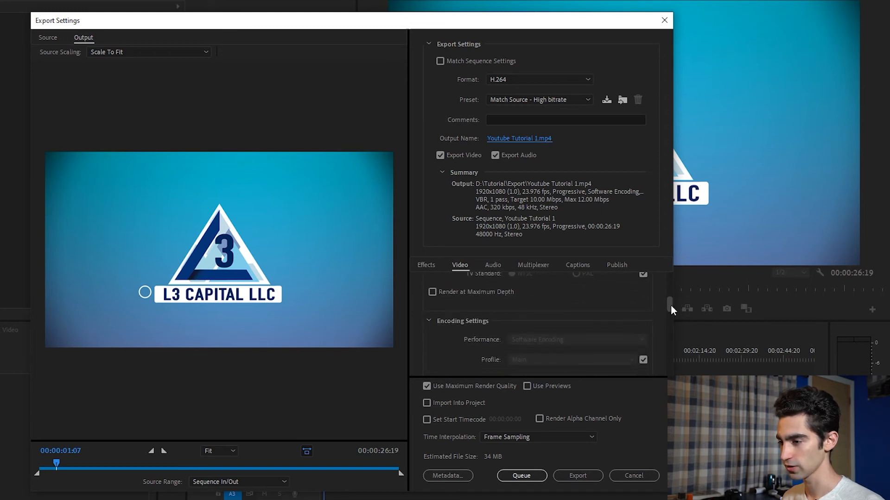
{"action": "left_click", "coordinate": [432, 292]}
- Set the bitrate encoding to VBR, 2 pass
{"action": "left_click_drag", "start_coordinate": [667, 307], "coordinate": [668, 355]}
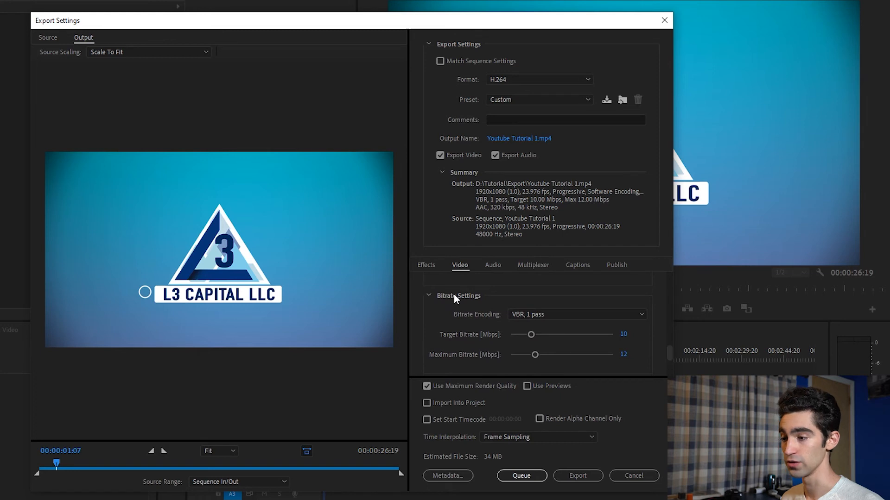
{"action": "left_click", "coordinate": [539, 315]}
{"action": "left_click", "coordinate": [537, 351]}
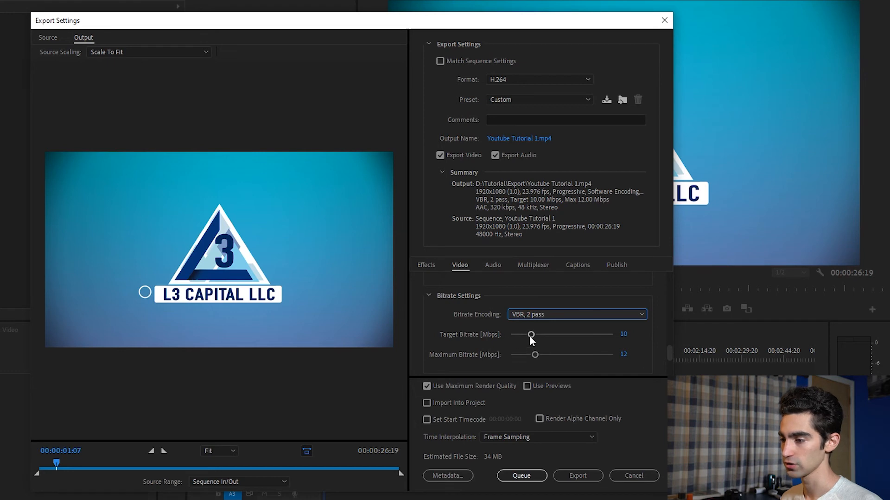
- Set the target bitrate to 15 Mbps and the maximum bitrate to 25 Mbps, and check Use Maximum Render Quality
{"action": "left_click", "coordinate": [623, 334]}
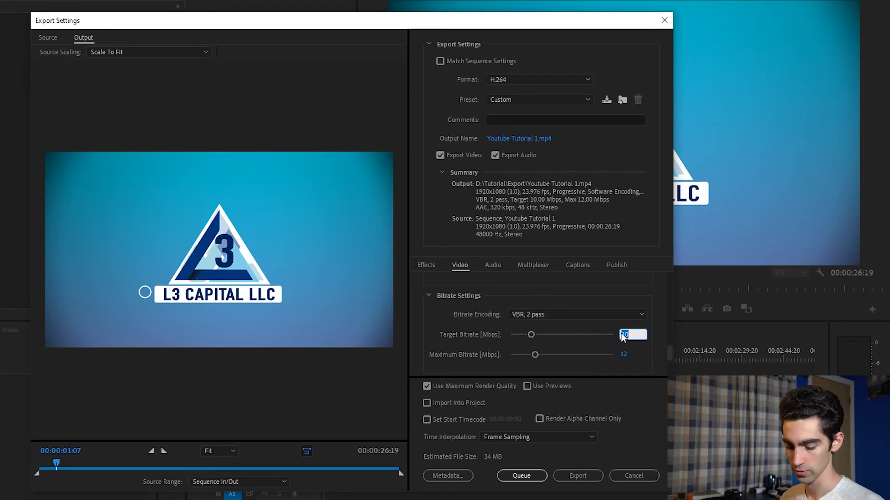
{"action": "type", "text": "15"}
{"action": "key", "text": "Return"}
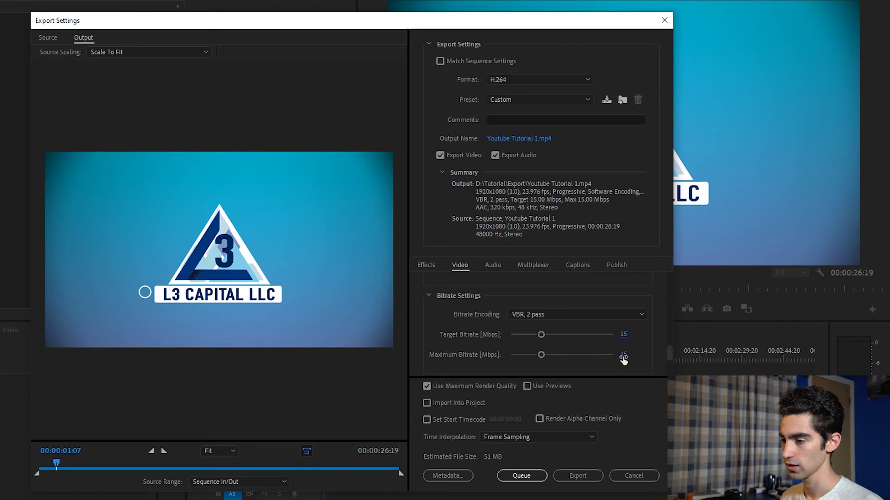
{"action": "left_click", "coordinate": [624, 355]}
{"action": "type", "text": "25"}
{"action": "key", "text": "Return"}
{"action": "scroll", "coordinate": [533, 352], "scroll_direction": "down", "scroll_amount": 3}
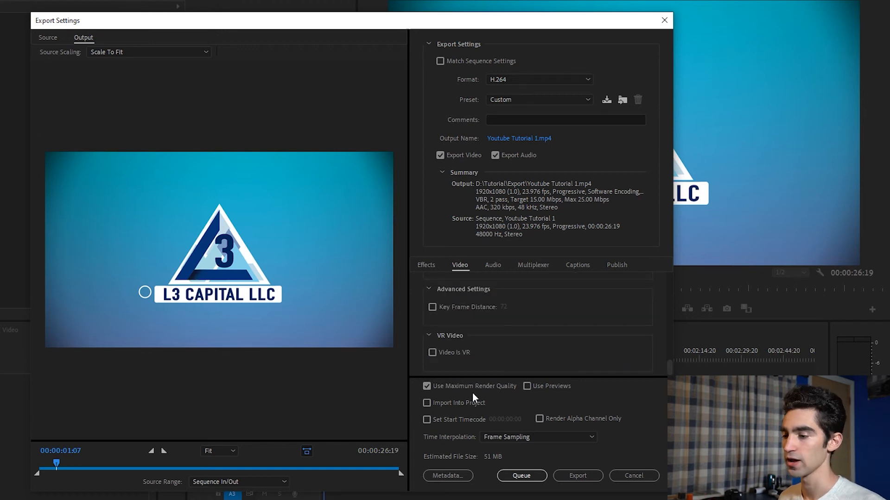
{"action": "left_click", "coordinate": [427, 387]}
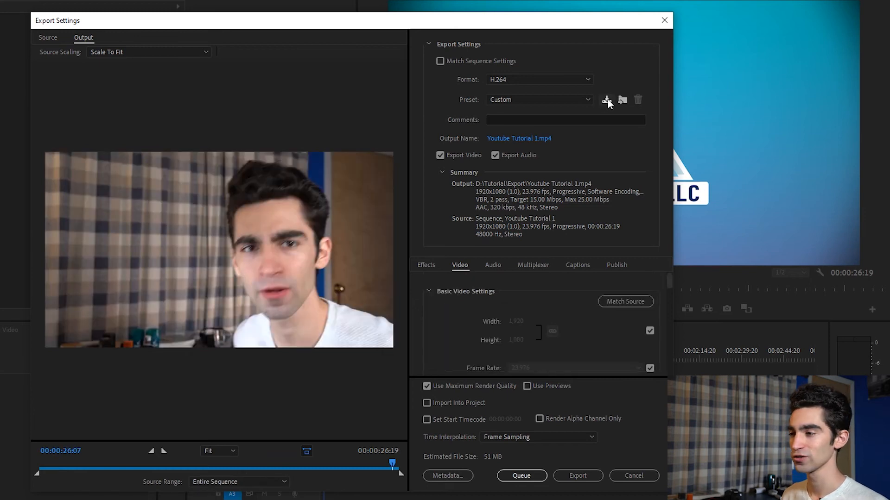
- Save the current export settings as a preset named 1080p 24f and close the export dialog
{"action": "left_click", "coordinate": [606, 100]}
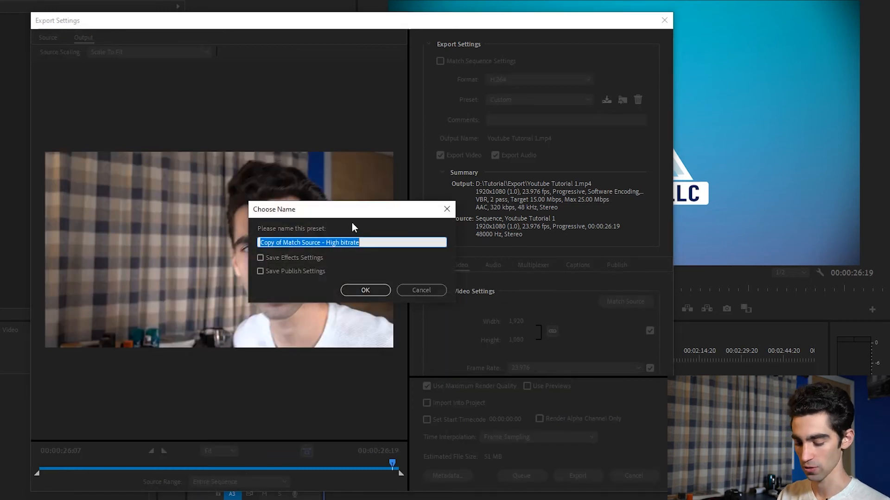
{"action": "type", "text": "1080p 24f"}
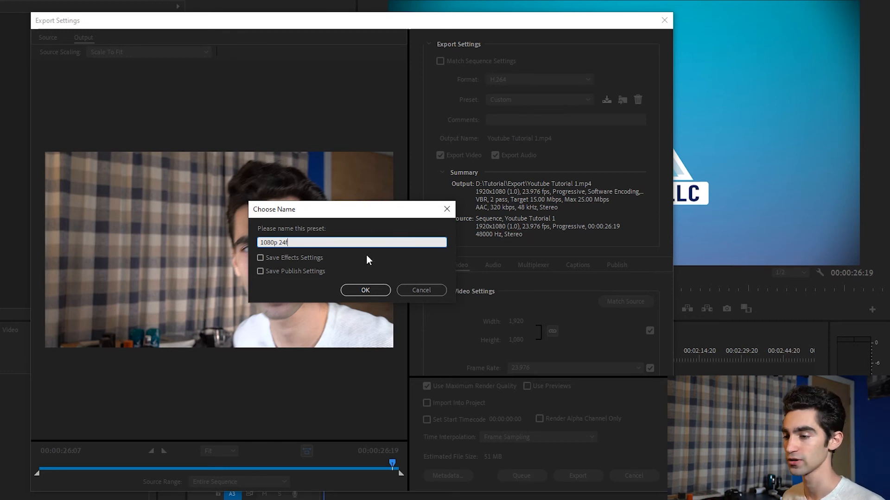
{"action": "left_click", "coordinate": [365, 290]}
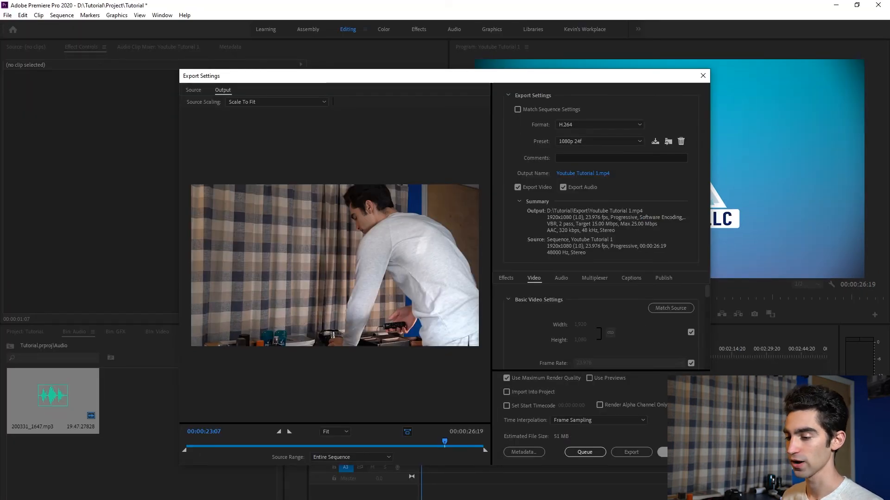
{"action": "left_click", "coordinate": [634, 476]}
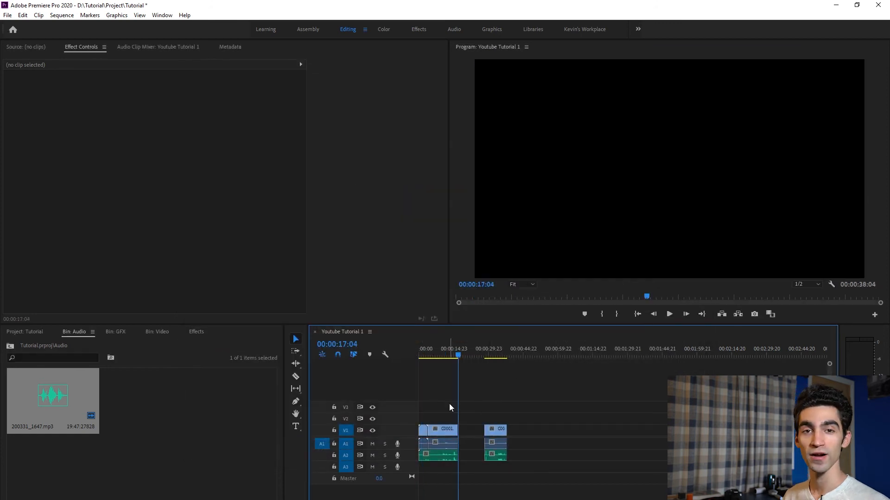
- Mark an out point on the sequence at 00:00:17:04, the end of the first clip
{"action": "mouse_move", "coordinate": [462, 355]}
{"action": "left_mouse_down"}
{"action": "mouse_move", "coordinate": [491, 355]}
{"action": "mouse_move", "coordinate": [472, 366]}
{"action": "left_mouse_up"}
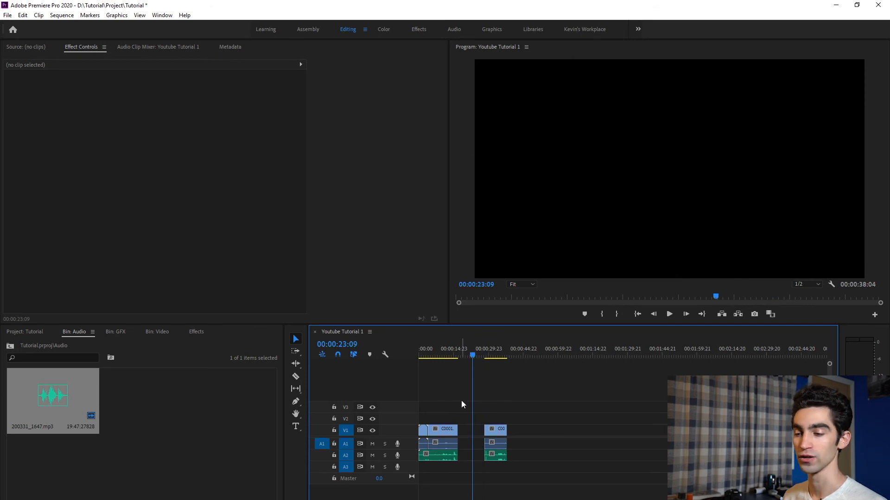
{"action": "left_click_drag", "start_coordinate": [433, 351], "coordinate": [403, 360]}
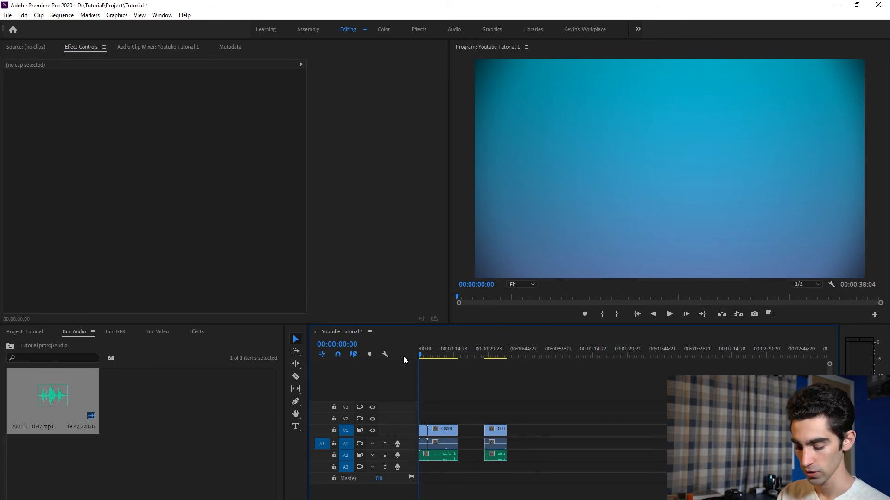
{"action": "key", "text": "ctrl+a"}
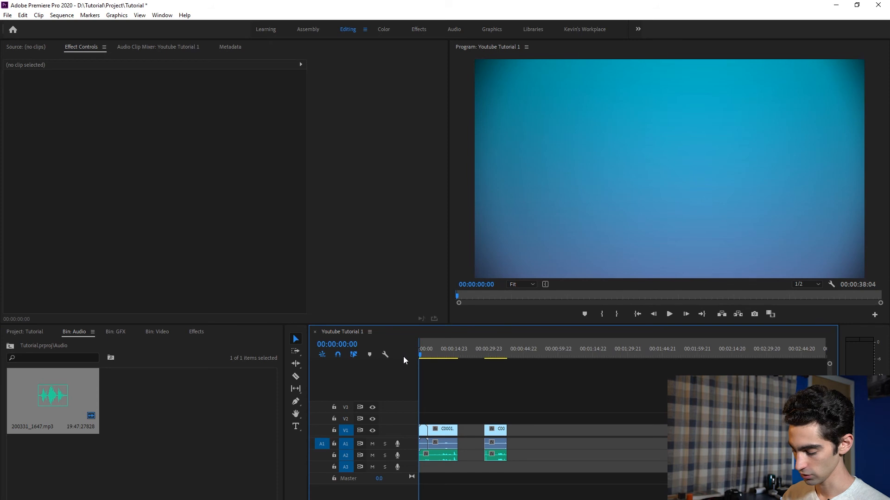
{"action": "key", "text": "Down"}
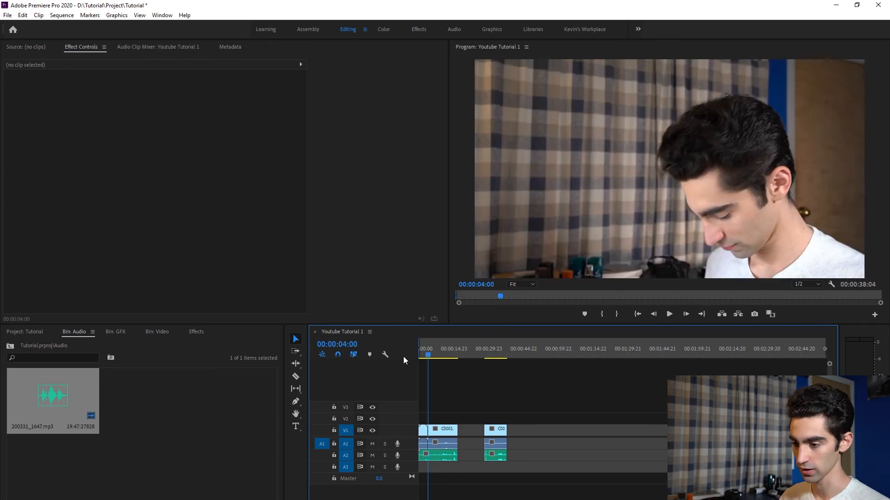
{"action": "key", "text": "Down"}
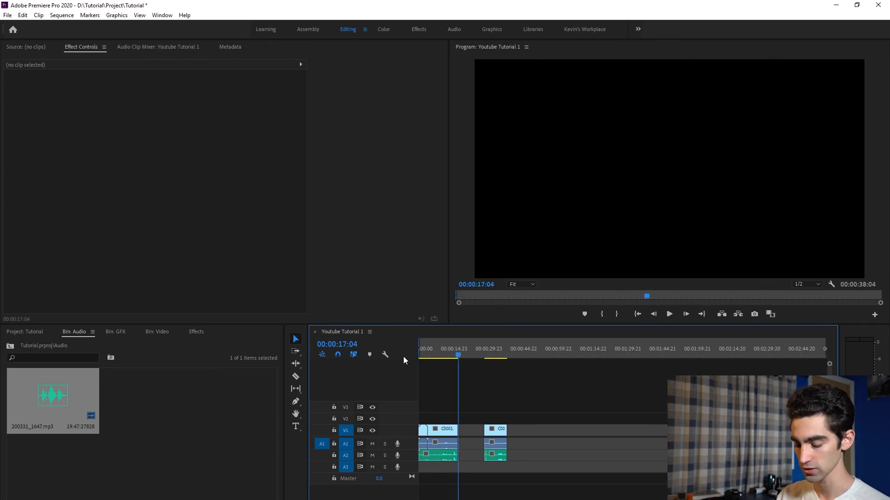
{"action": "key", "text": "o"}
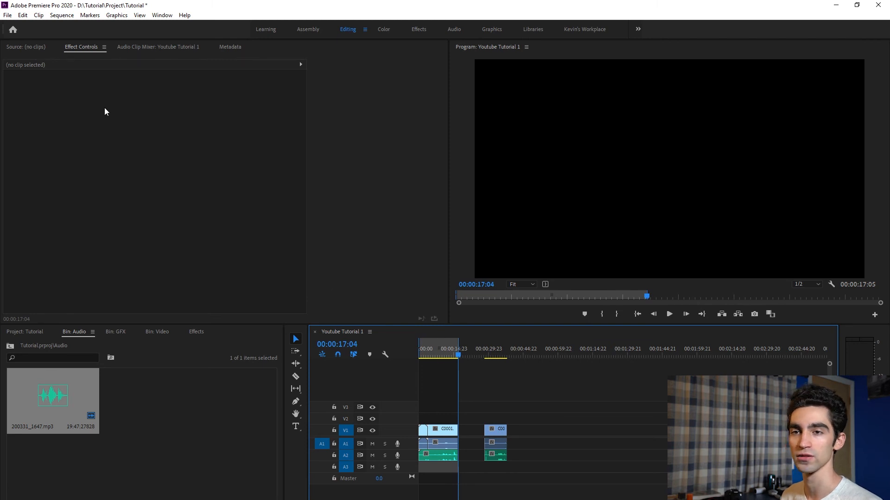
- Reopen the media export settings and apply the 1080p 24f preset
{"action": "left_click", "coordinate": [7, 16]}
{"action": "mouse_move", "coordinate": [88, 273]}
{"action": "left_click", "coordinate": [173, 273]}
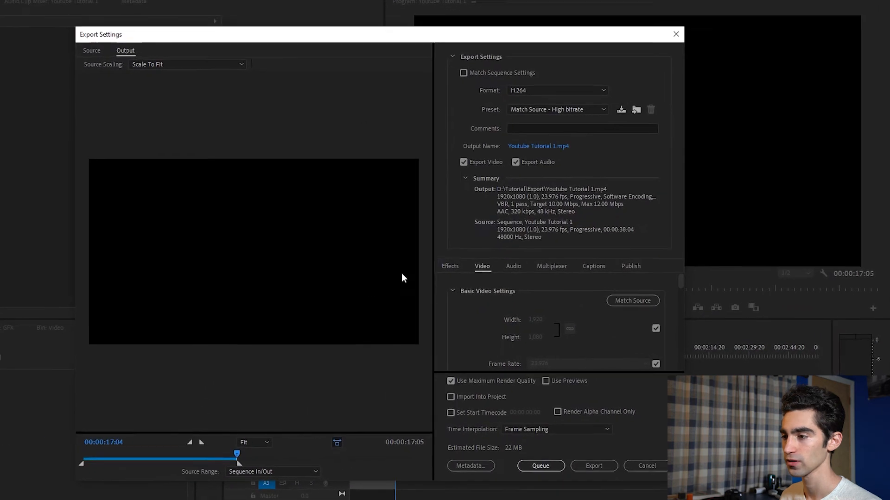
{"action": "left_click", "coordinate": [512, 81]}
{"action": "left_click", "coordinate": [530, 224]}
{"action": "left_click", "coordinate": [521, 100]}
{"action": "scroll", "coordinate": [545, 158], "scroll_direction": "up", "scroll_amount": 2}
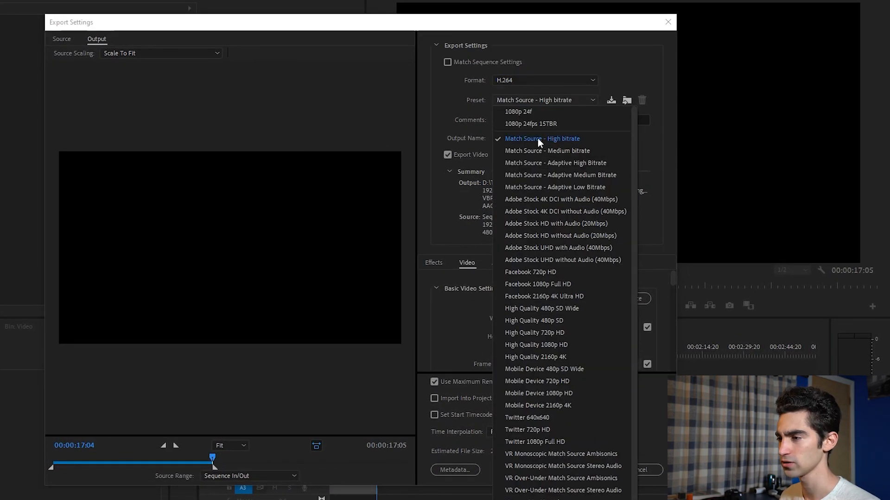
{"action": "left_click", "coordinate": [520, 113]}
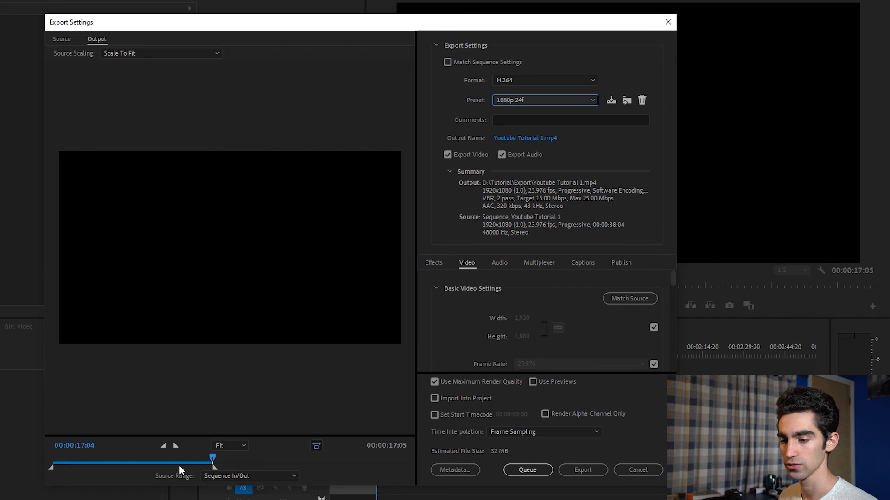
- Scrub through the export preview to check the marked range
{"action": "left_click", "coordinate": [191, 462]}
{"action": "left_click_drag", "start_coordinate": [192, 458], "coordinate": [236, 460]}
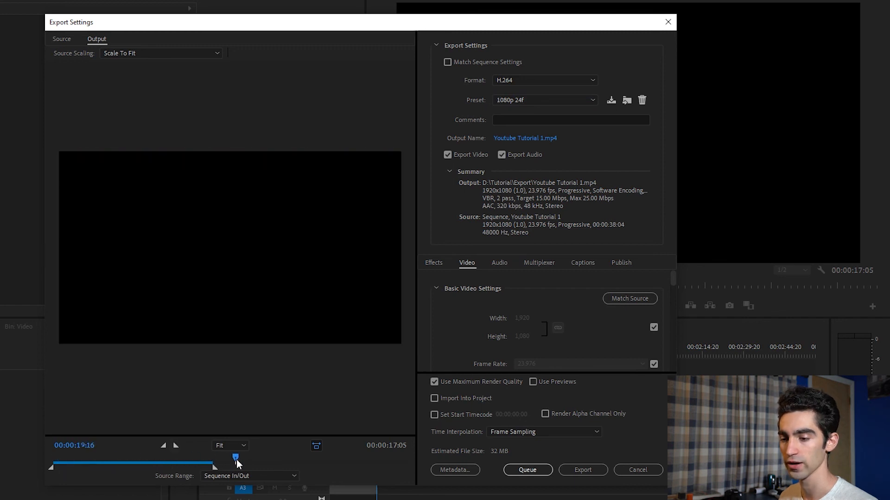
{"action": "left_click_drag", "start_coordinate": [319, 460], "coordinate": [212, 468]}
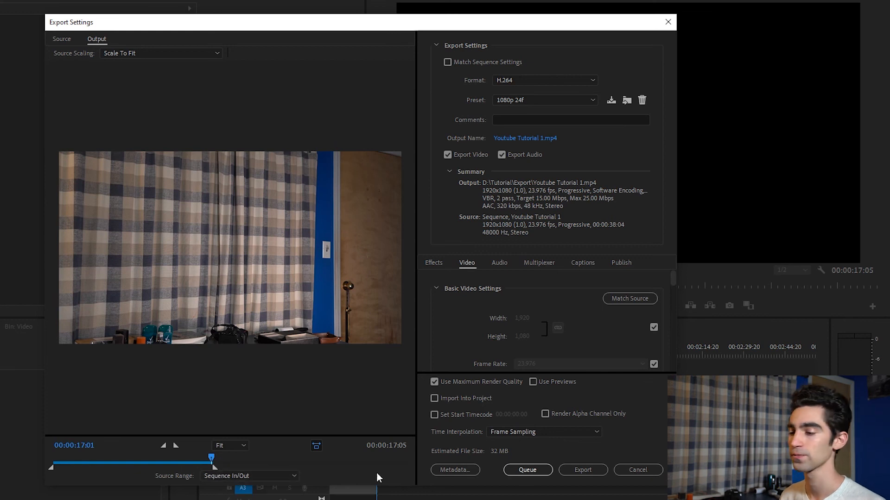
- Set the source range to Sequence In/Out after trying Entire Sequence, and start the export
{"action": "left_click", "coordinate": [235, 477]}
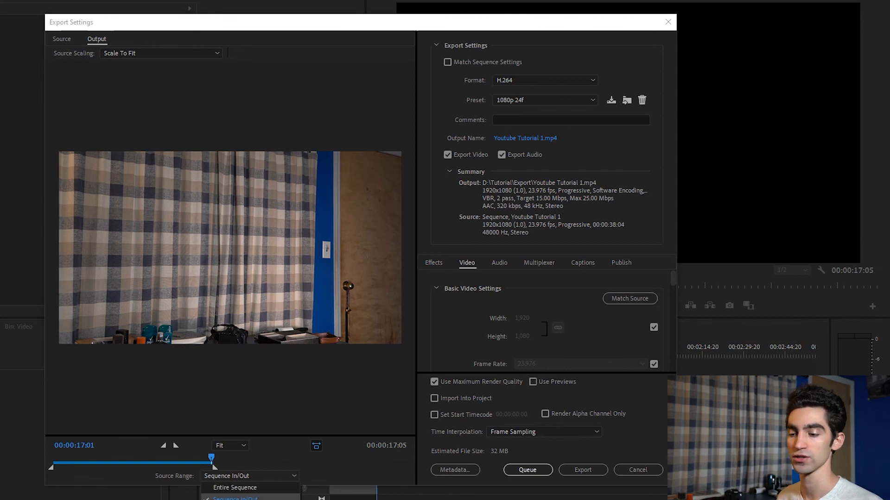
{"action": "left_click", "coordinate": [243, 489]}
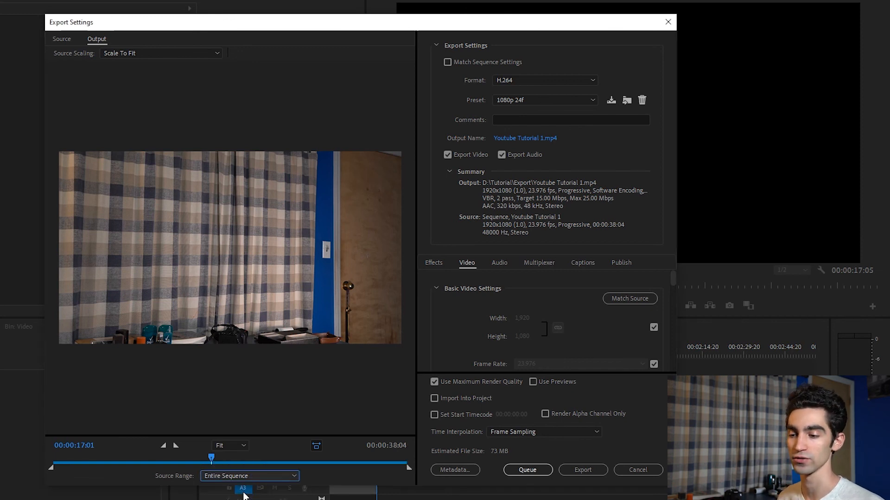
{"action": "mouse_move", "coordinate": [318, 463]}
{"action": "left_mouse_down"}
{"action": "mouse_move", "coordinate": [300, 463]}
{"action": "mouse_move", "coordinate": [328, 462]}
{"action": "left_mouse_up"}
{"action": "left_click", "coordinate": [236, 480]}
{"action": "left_click", "coordinate": [234, 489]}
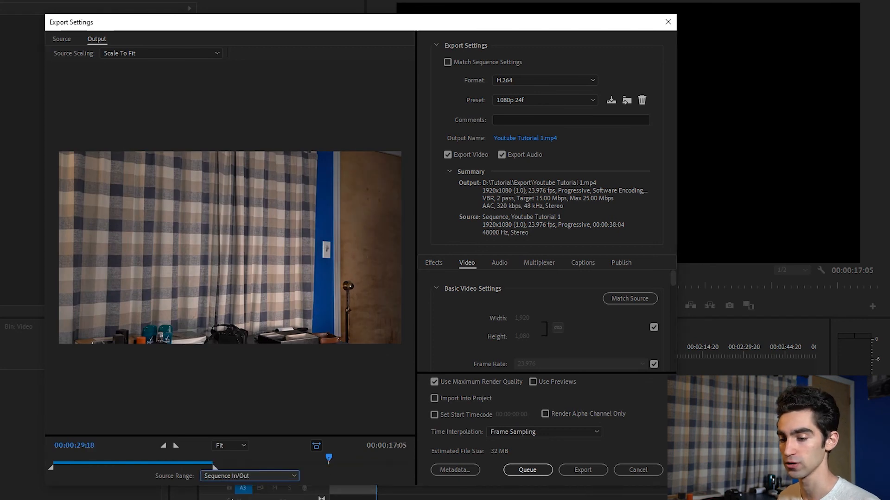
{"action": "left_click", "coordinate": [580, 471]}
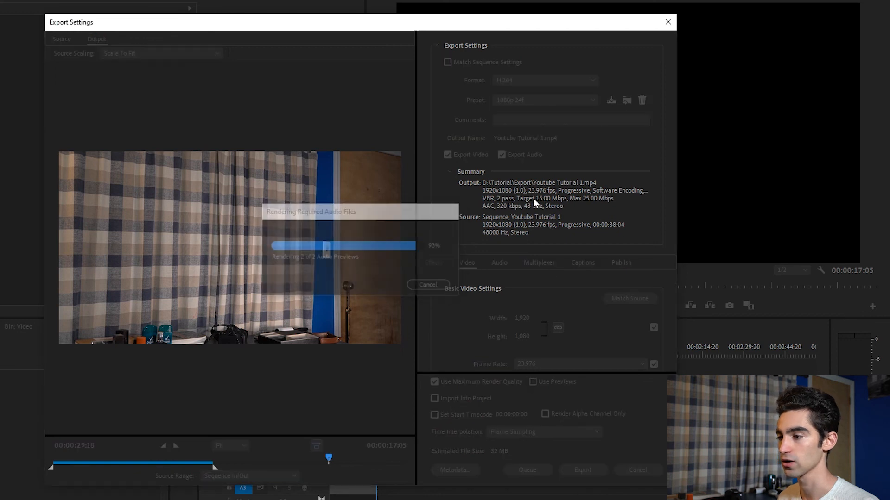